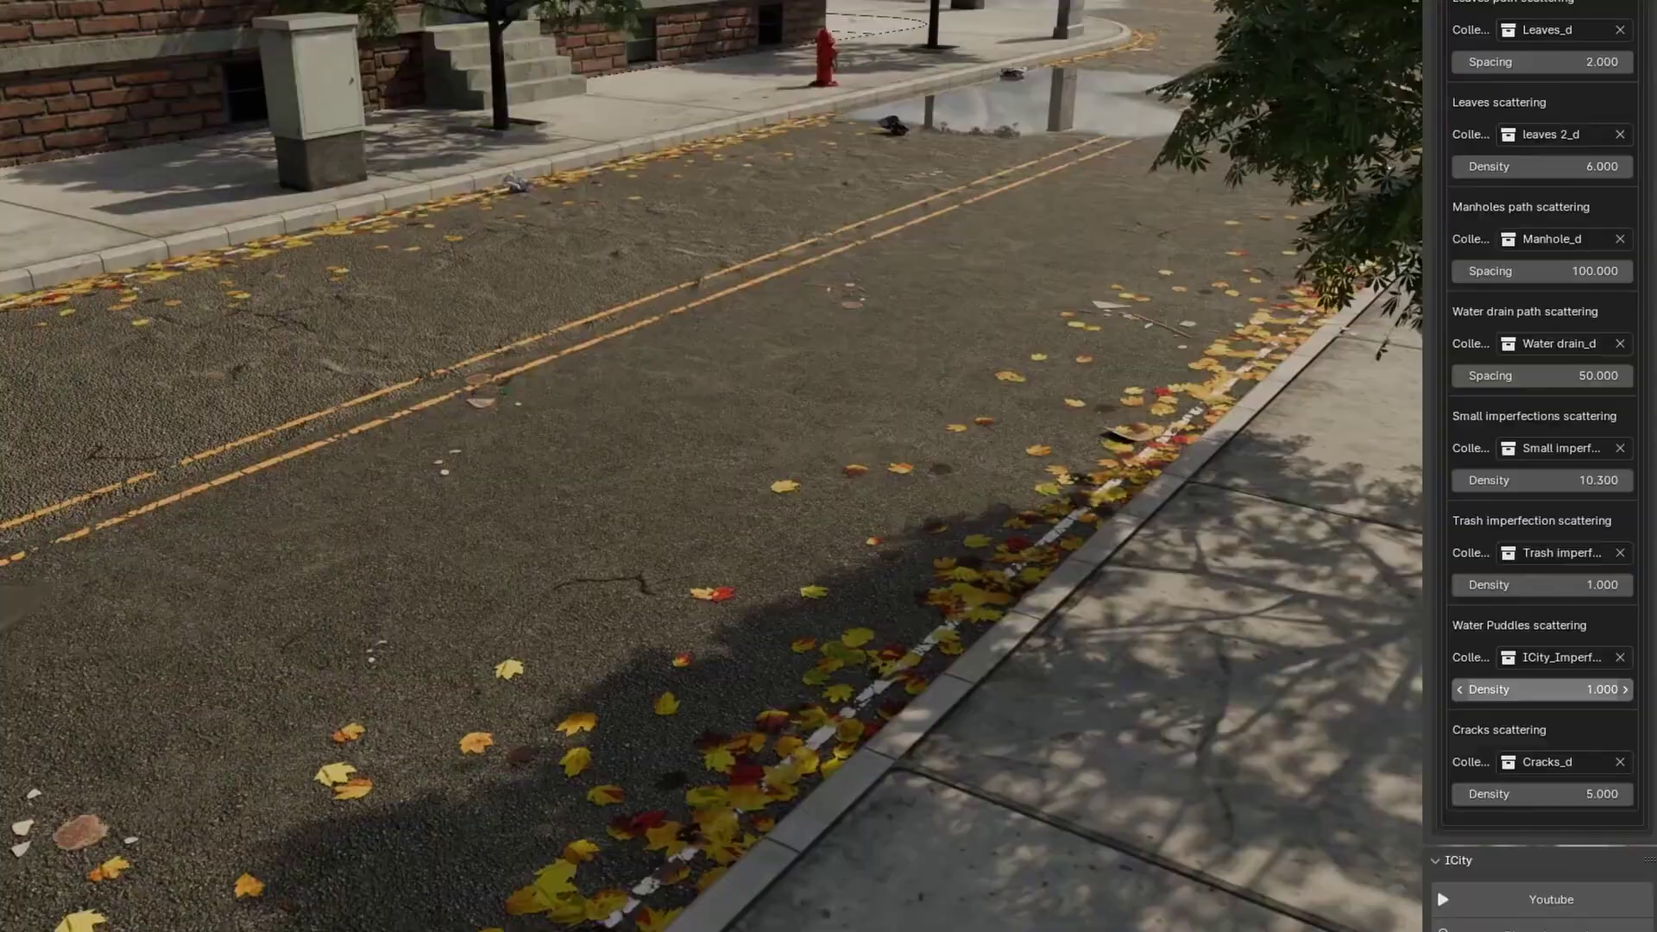
# Lower the Water Puddles amount, raise Trash Density, and switch to vertex select to pull the block's right edge in.
pyautogui.moveTo(1540, 688); pyautogui.dragTo(1471, 688)
pyautogui.moveTo(1540, 584)
pyautogui.mouseDown()
pyautogui.moveTo(1609, 584)
pyautogui.moveTo(1519, 584)
pyautogui.mouseUp()
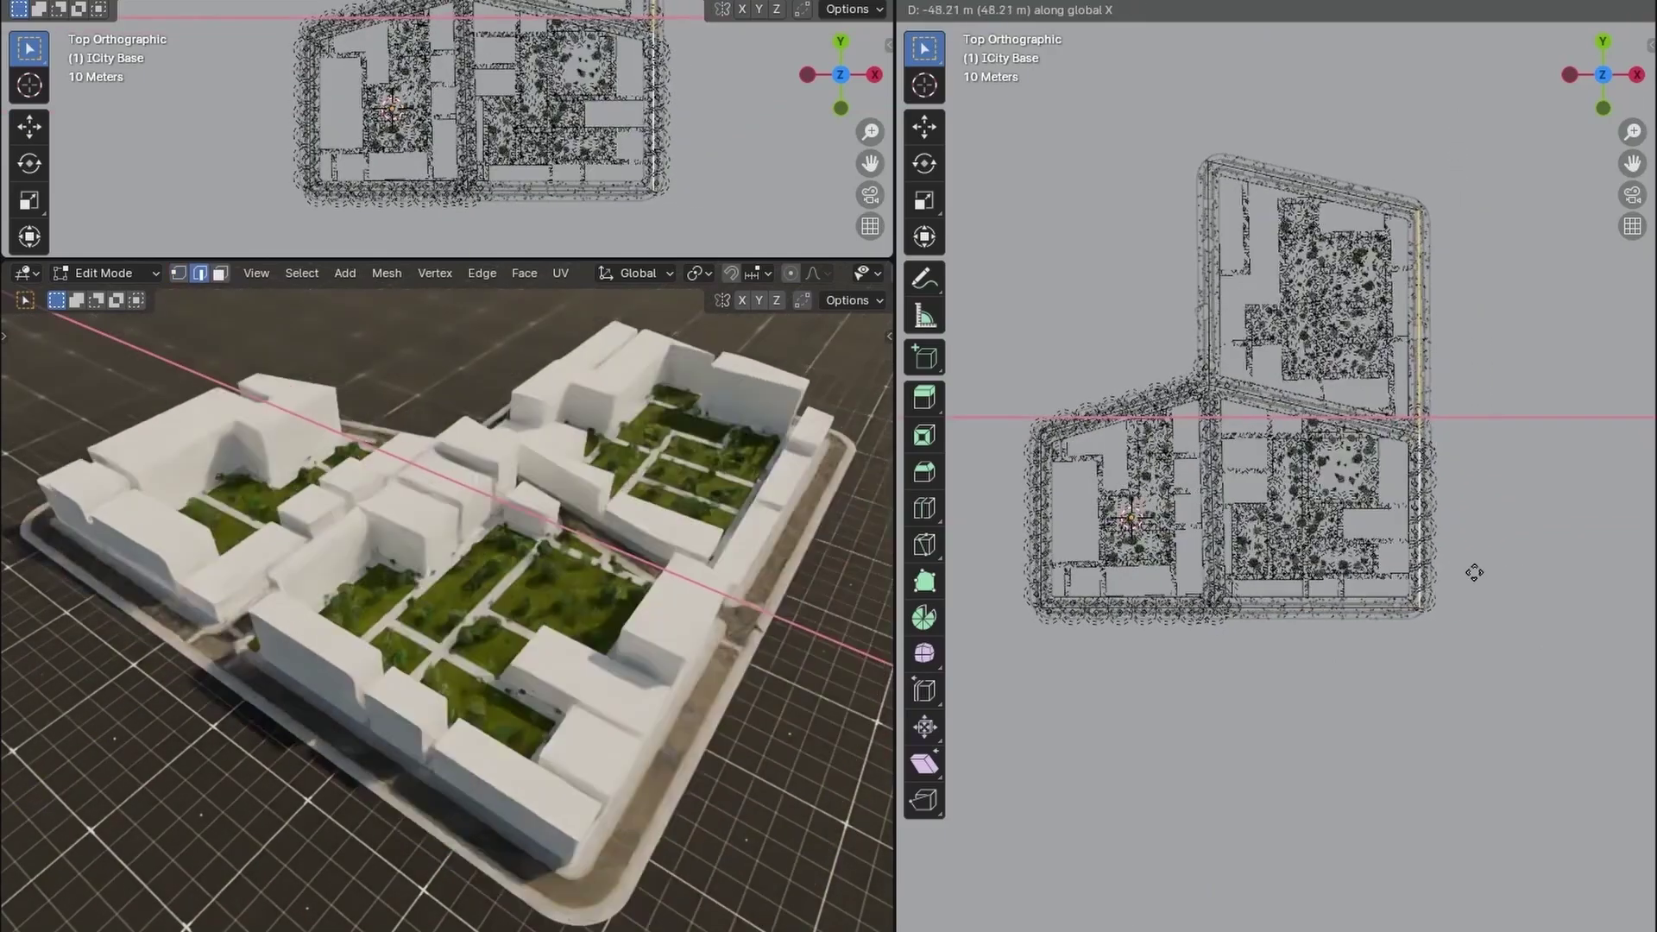
pyautogui.click(1486, 566)
pyautogui.press('1')
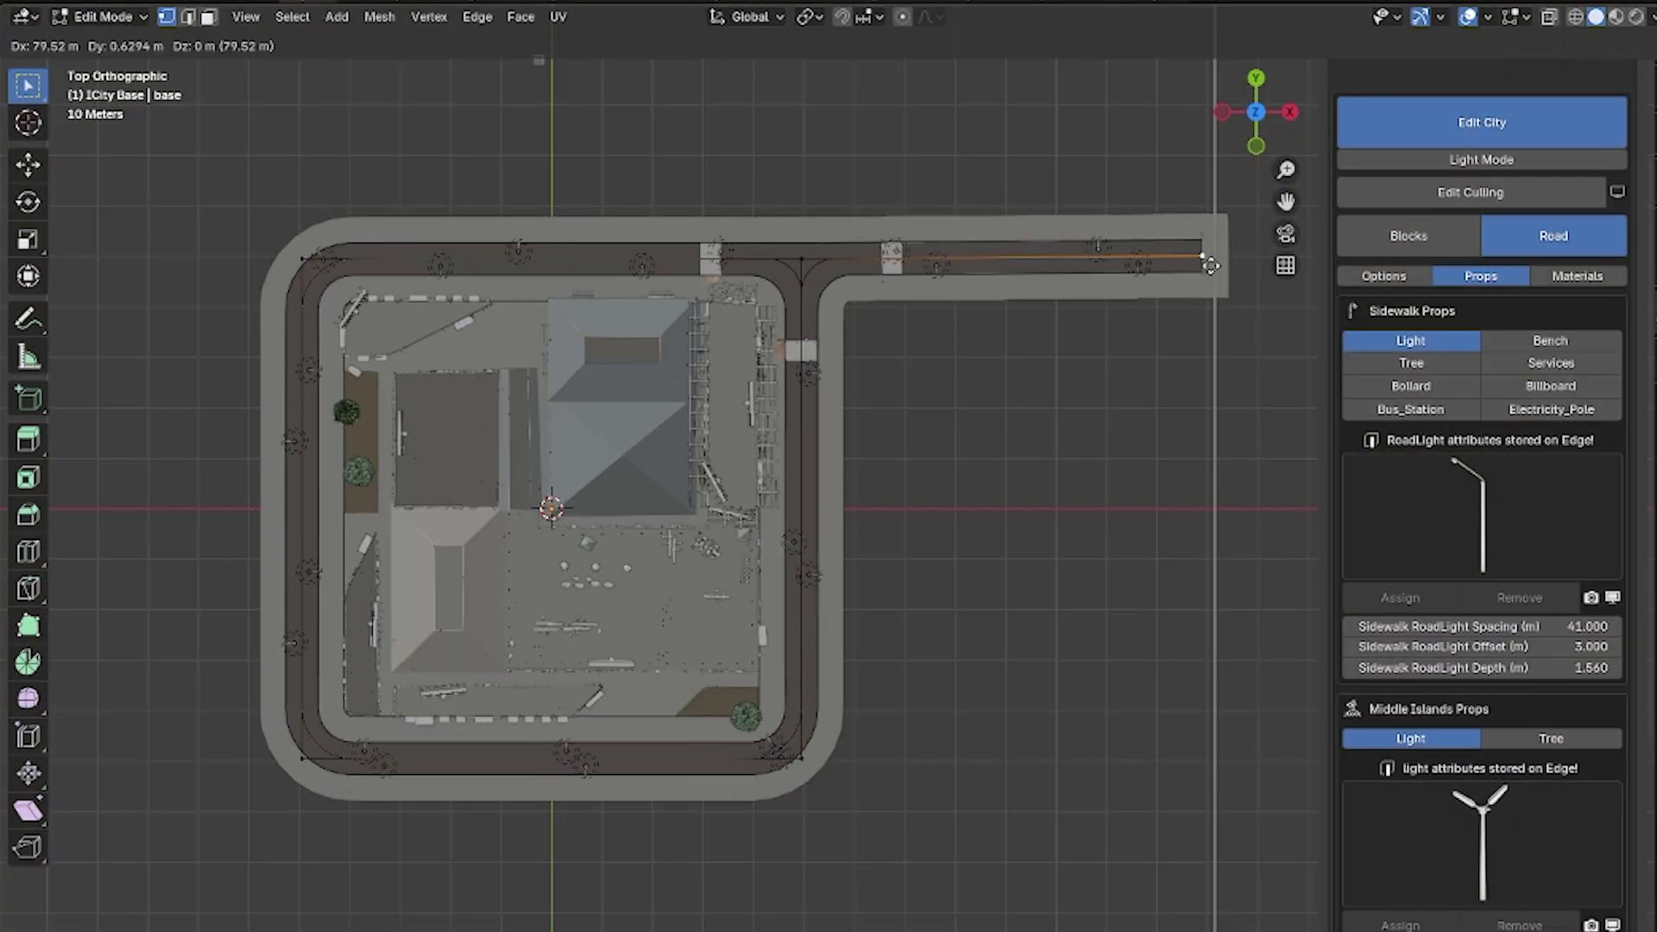
# Extrude the road's end point into new segments running diagonally to the left block's corner.
pyautogui.click(1210, 265)
pyautogui.press('e')
pyautogui.click(1051, 540)
pyautogui.press('e')
pyautogui.click(673, 670)
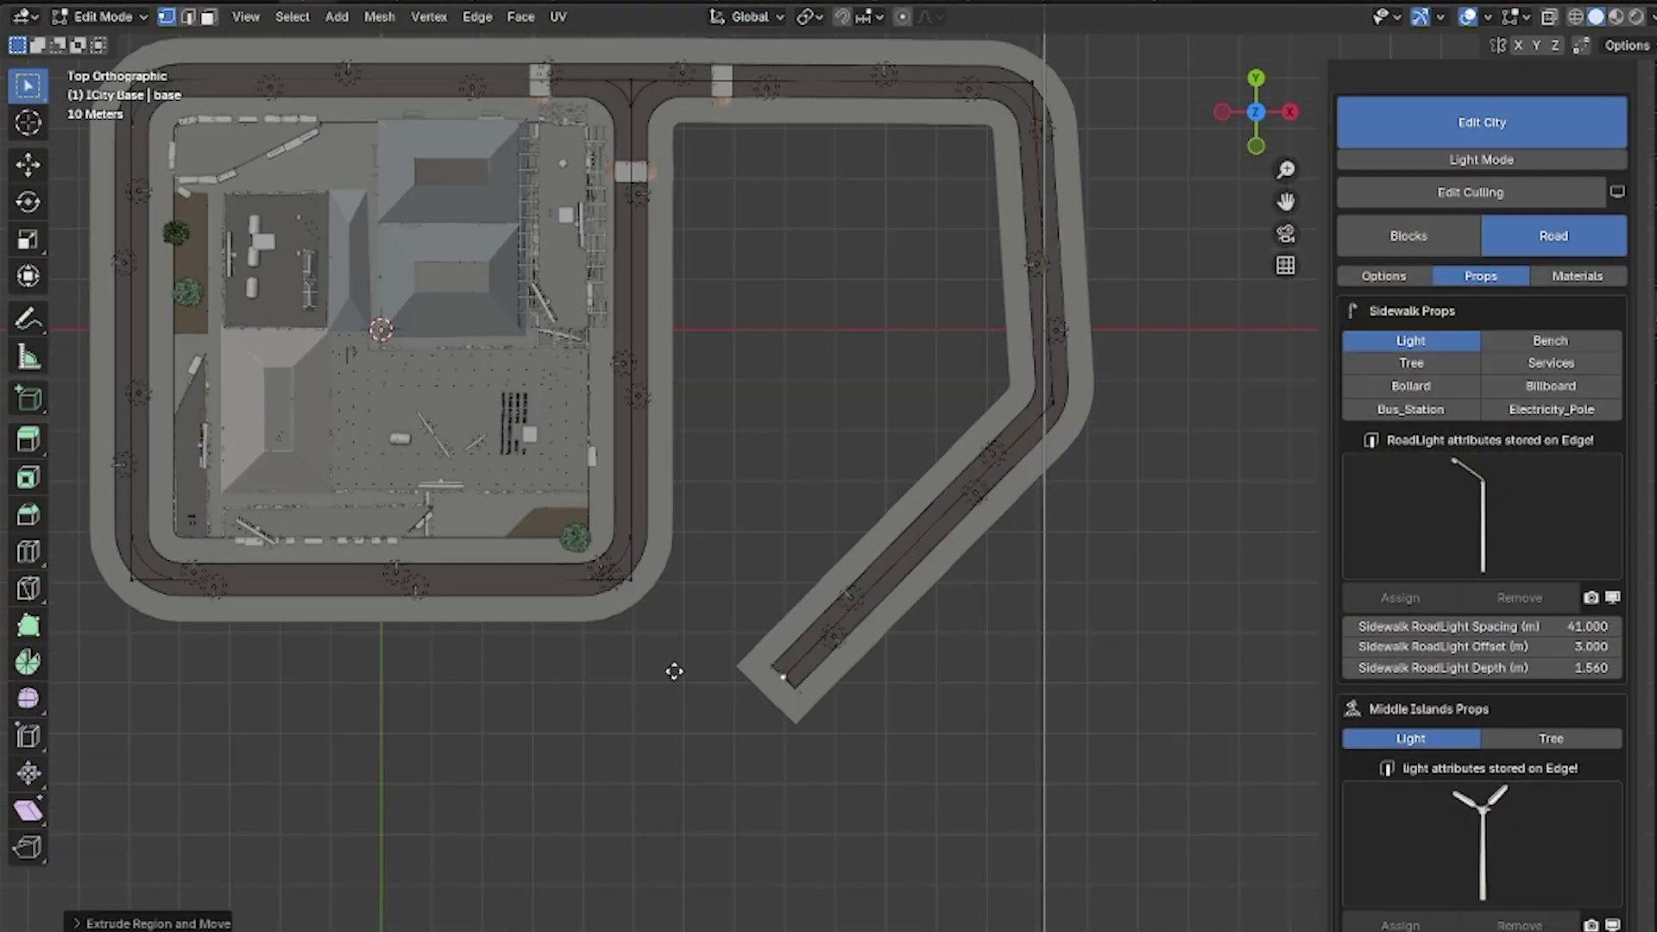
pyautogui.press('e')
pyautogui.click(656, 624)
pyautogui.click(632, 583)
pyautogui.moveTo(632, 584); pyautogui.dragTo(1046, 472, button='middle')
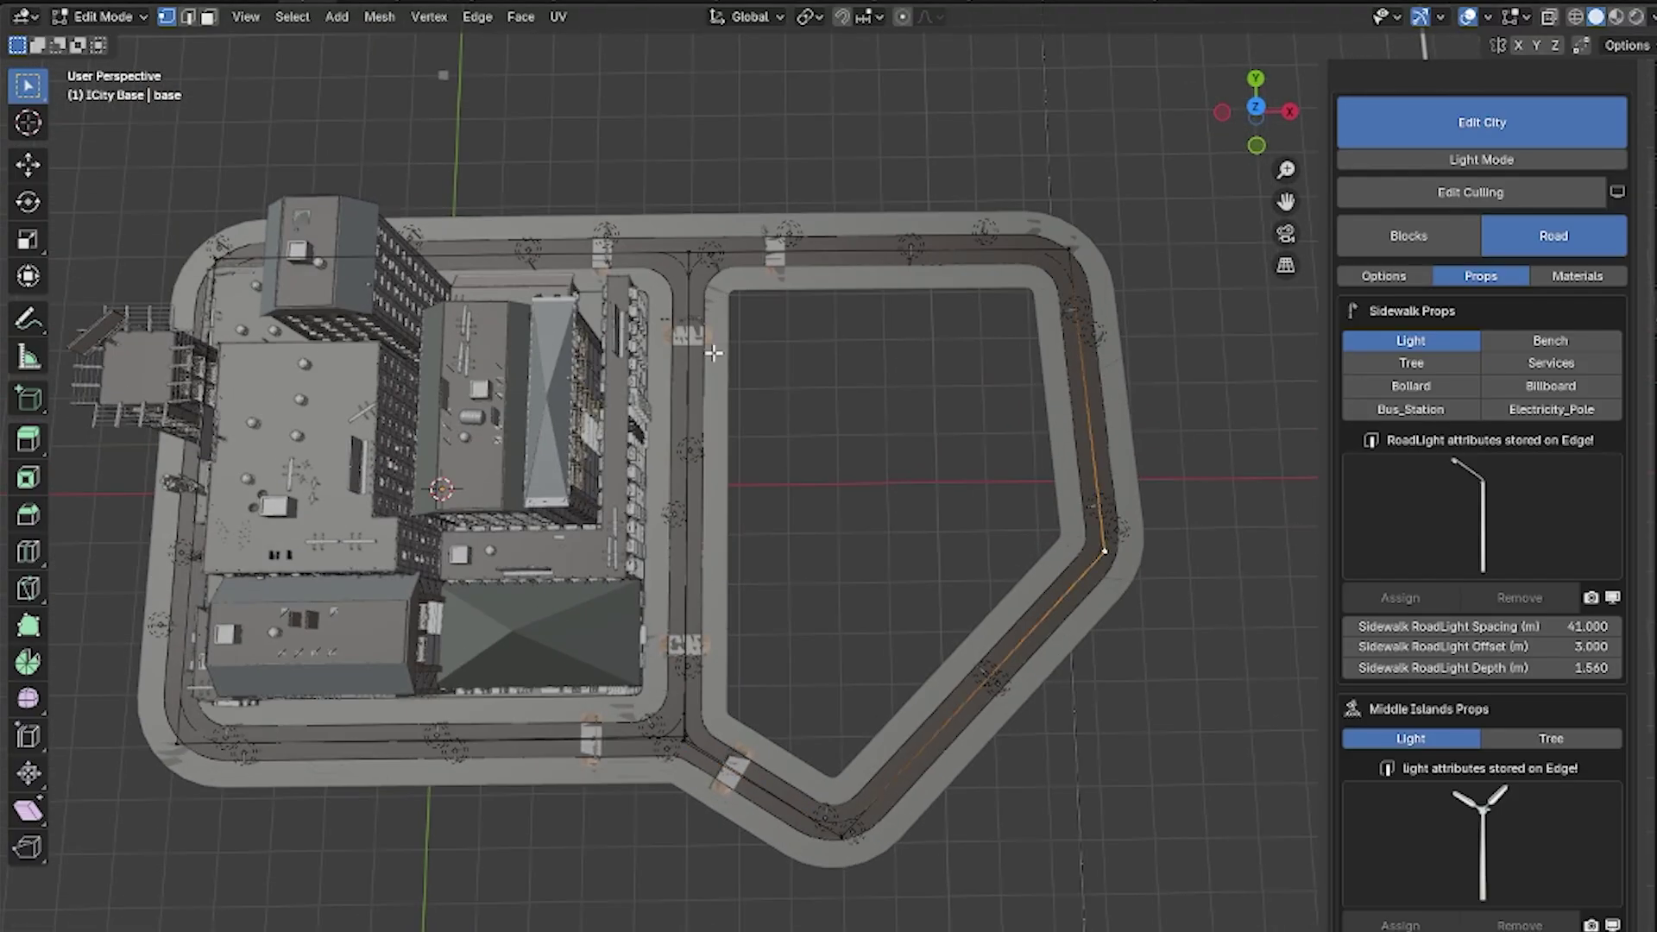
# Assign Sidewalk Light to the selected road edges through the Ctrl+E edge menu.
pyautogui.click(689, 285)
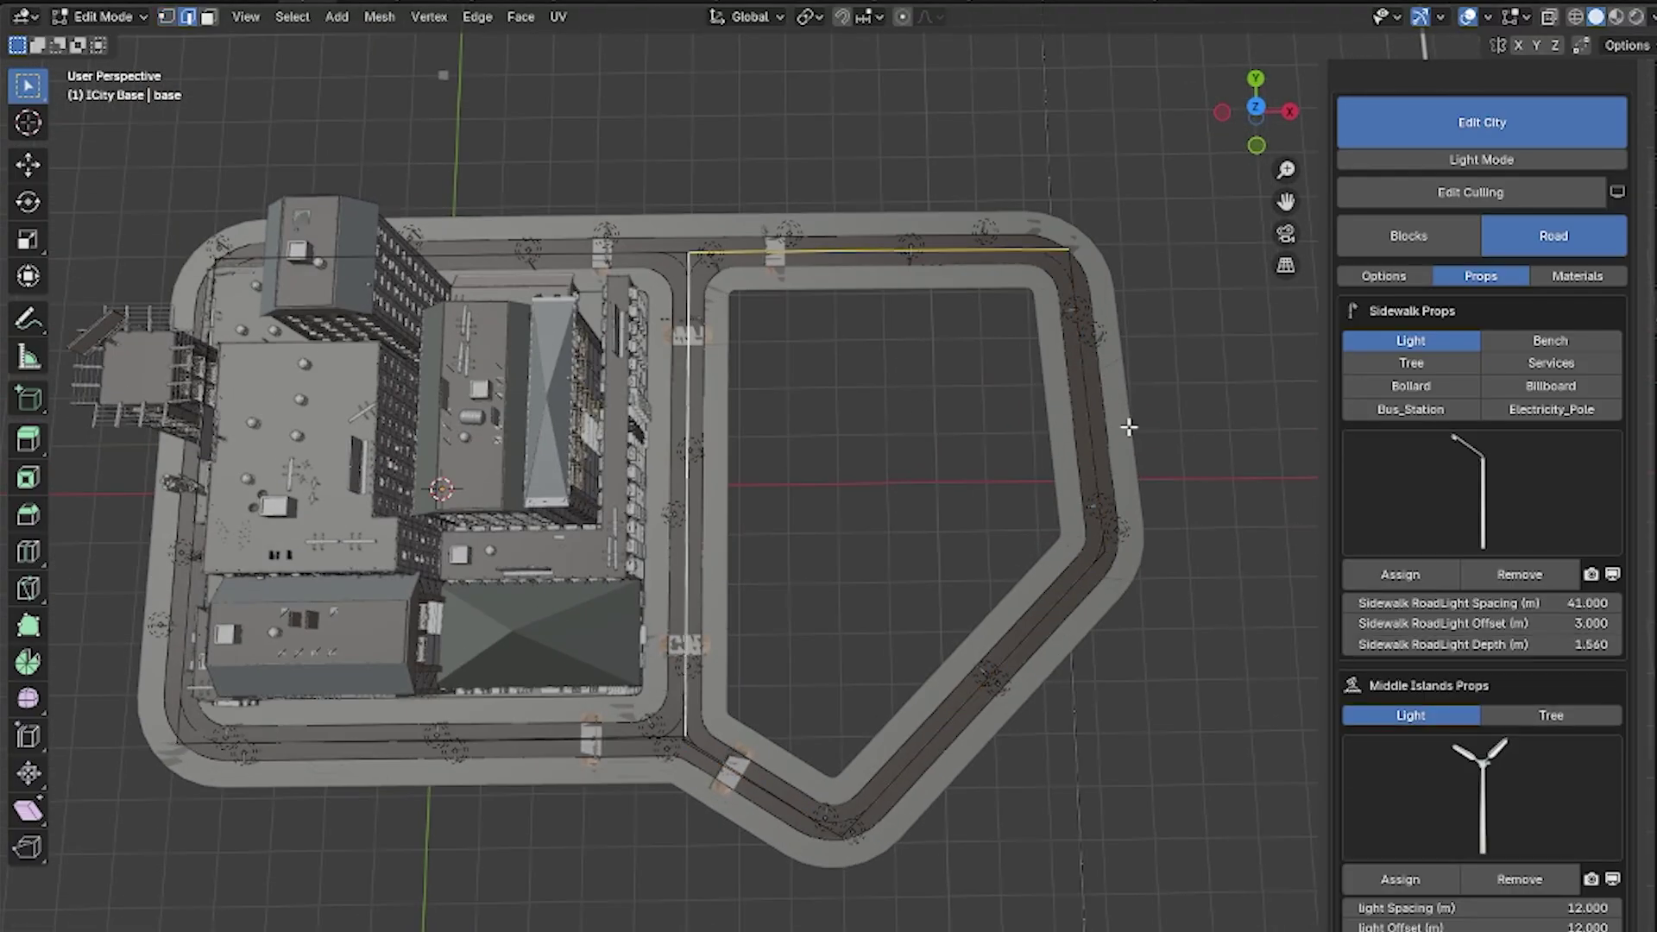
pyautogui.keyDown('shift'); pyautogui.click(705, 756); pyautogui.keyUp('shift')
pyautogui.hotkey('ctrl', 'e')
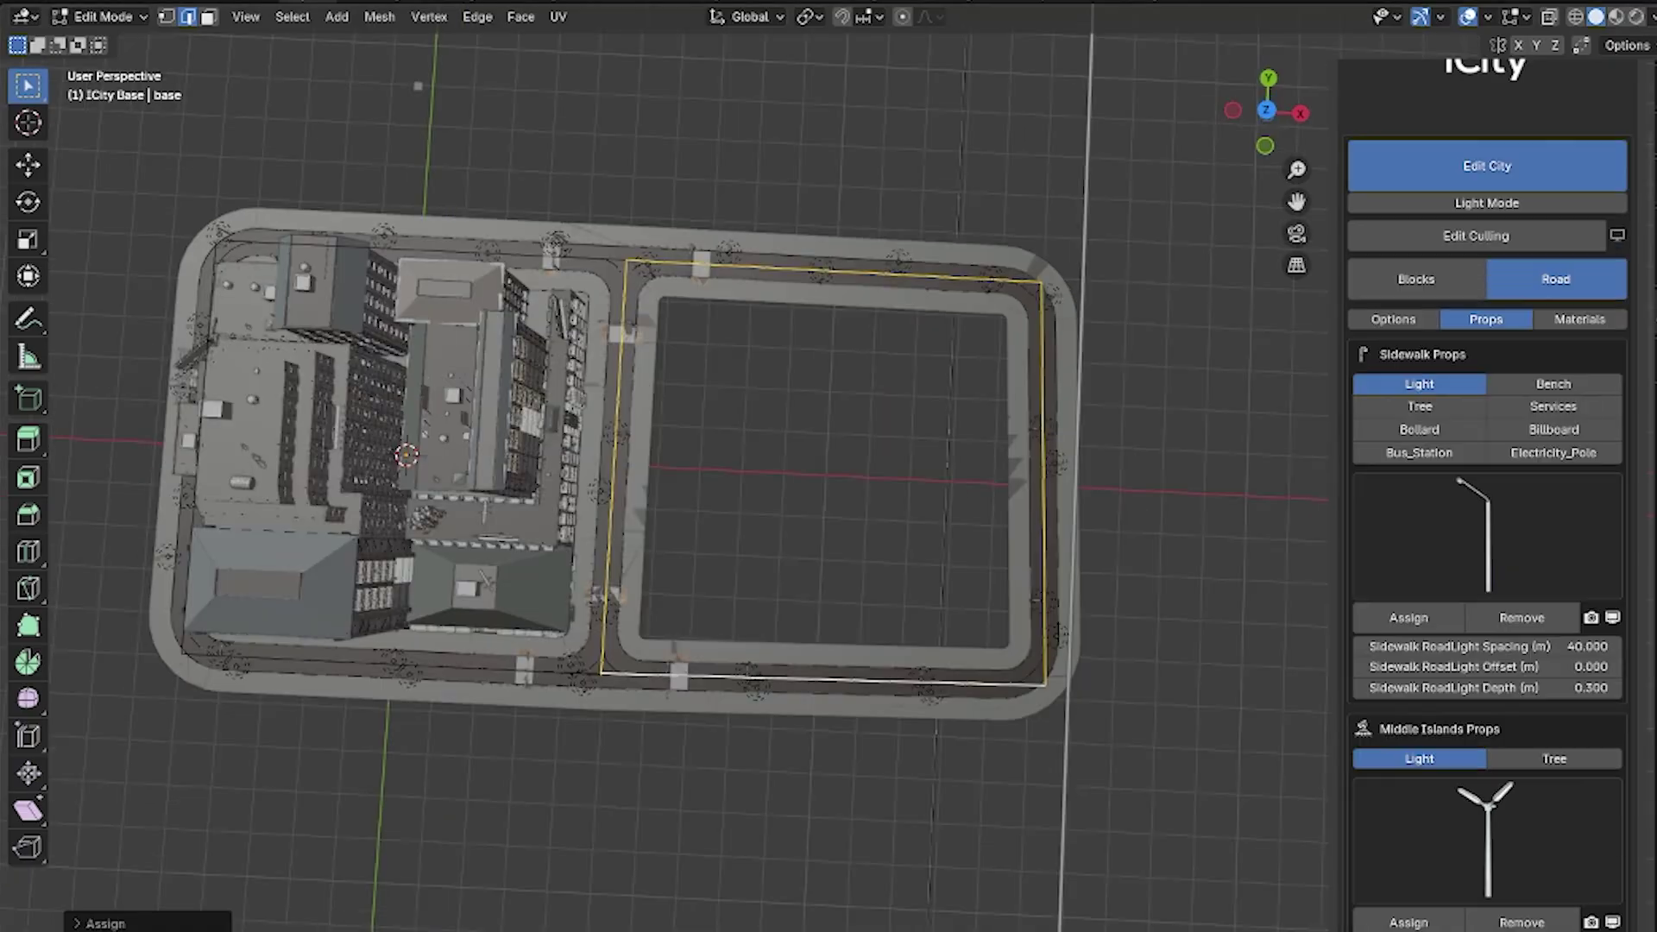
pyautogui.scroll(-5, 1492, 799)
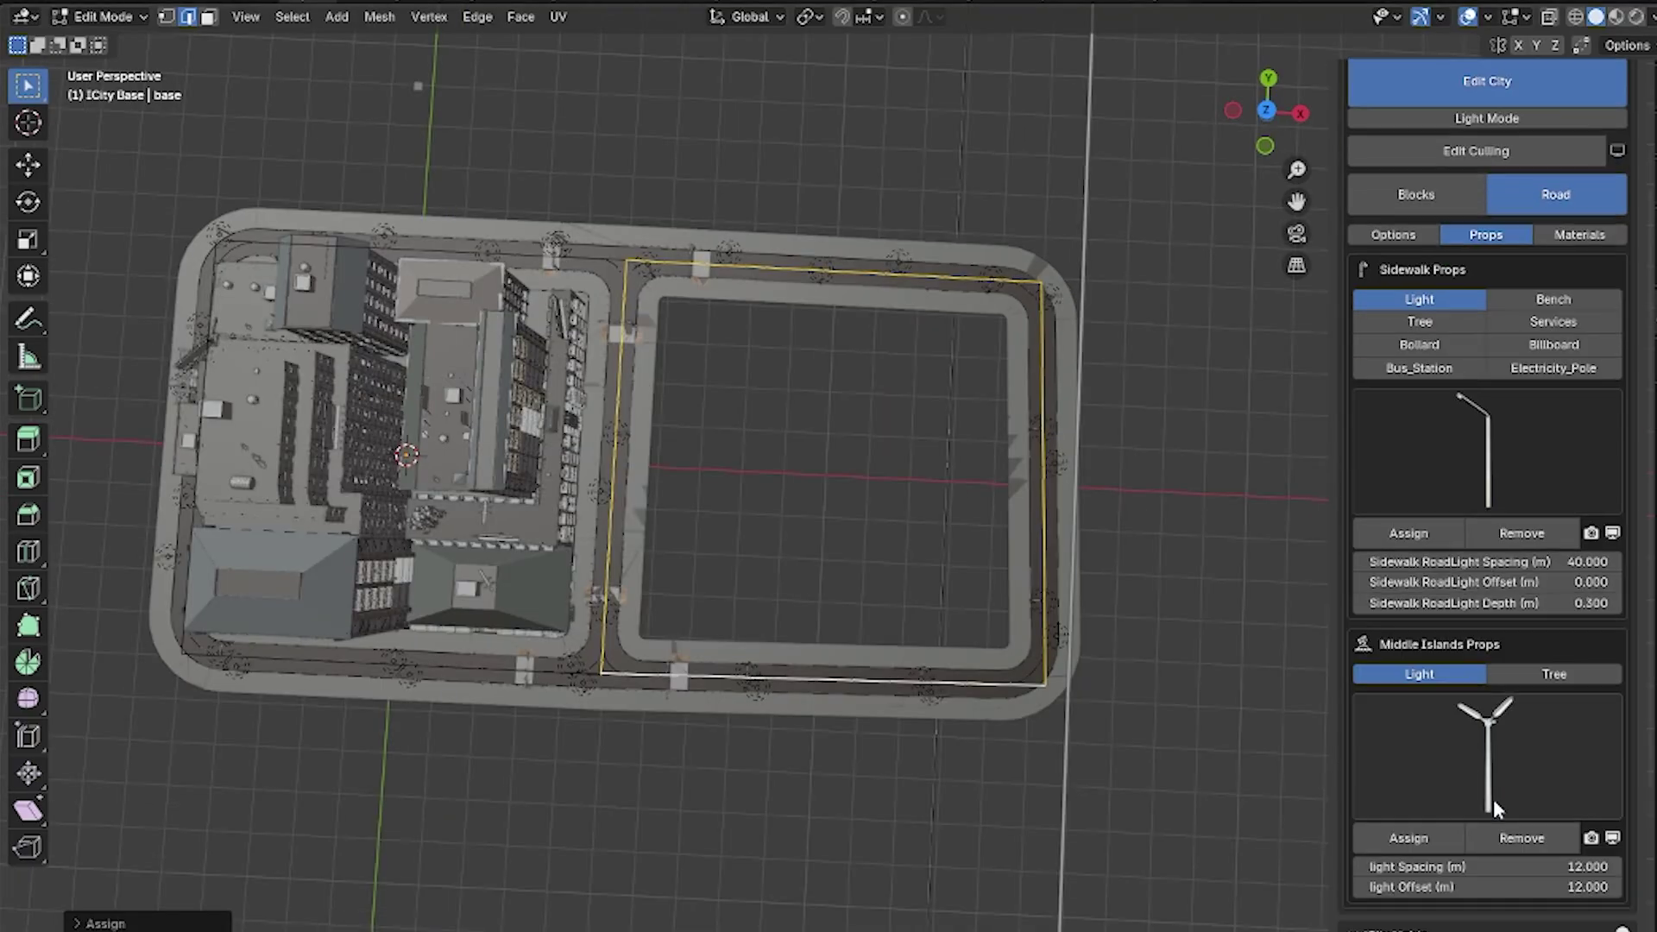
pyautogui.hotkey('ctrl', 'e')
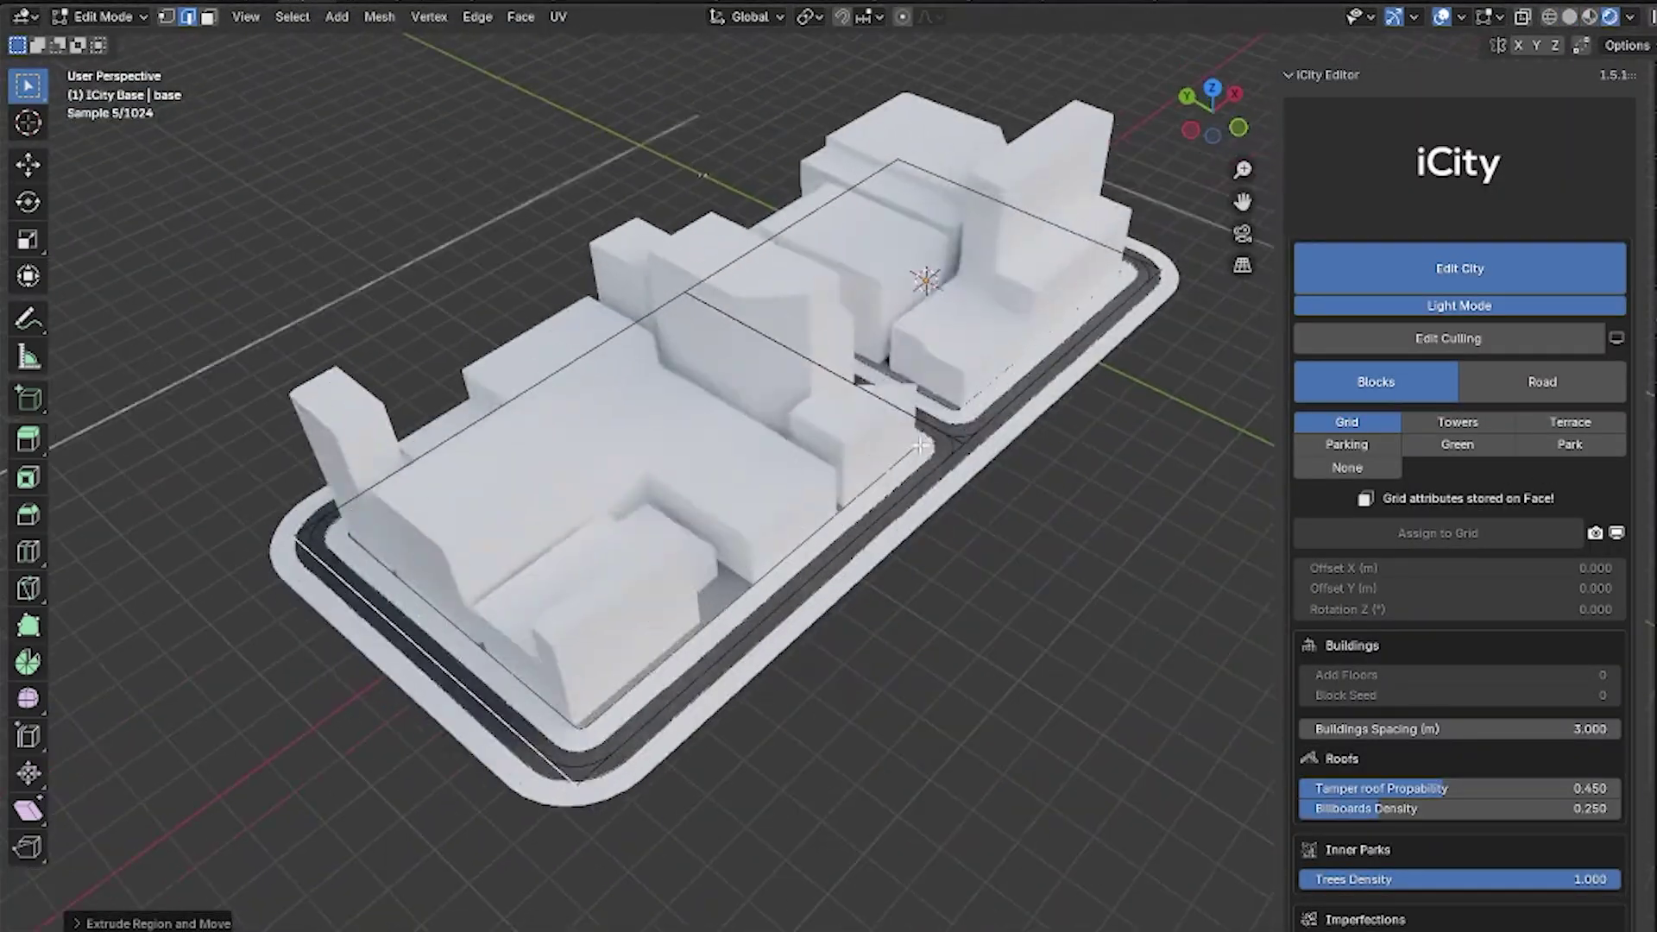
# Select the city base face from top view and scale it up to enlarge the city.
pyautogui.press('KP_7')
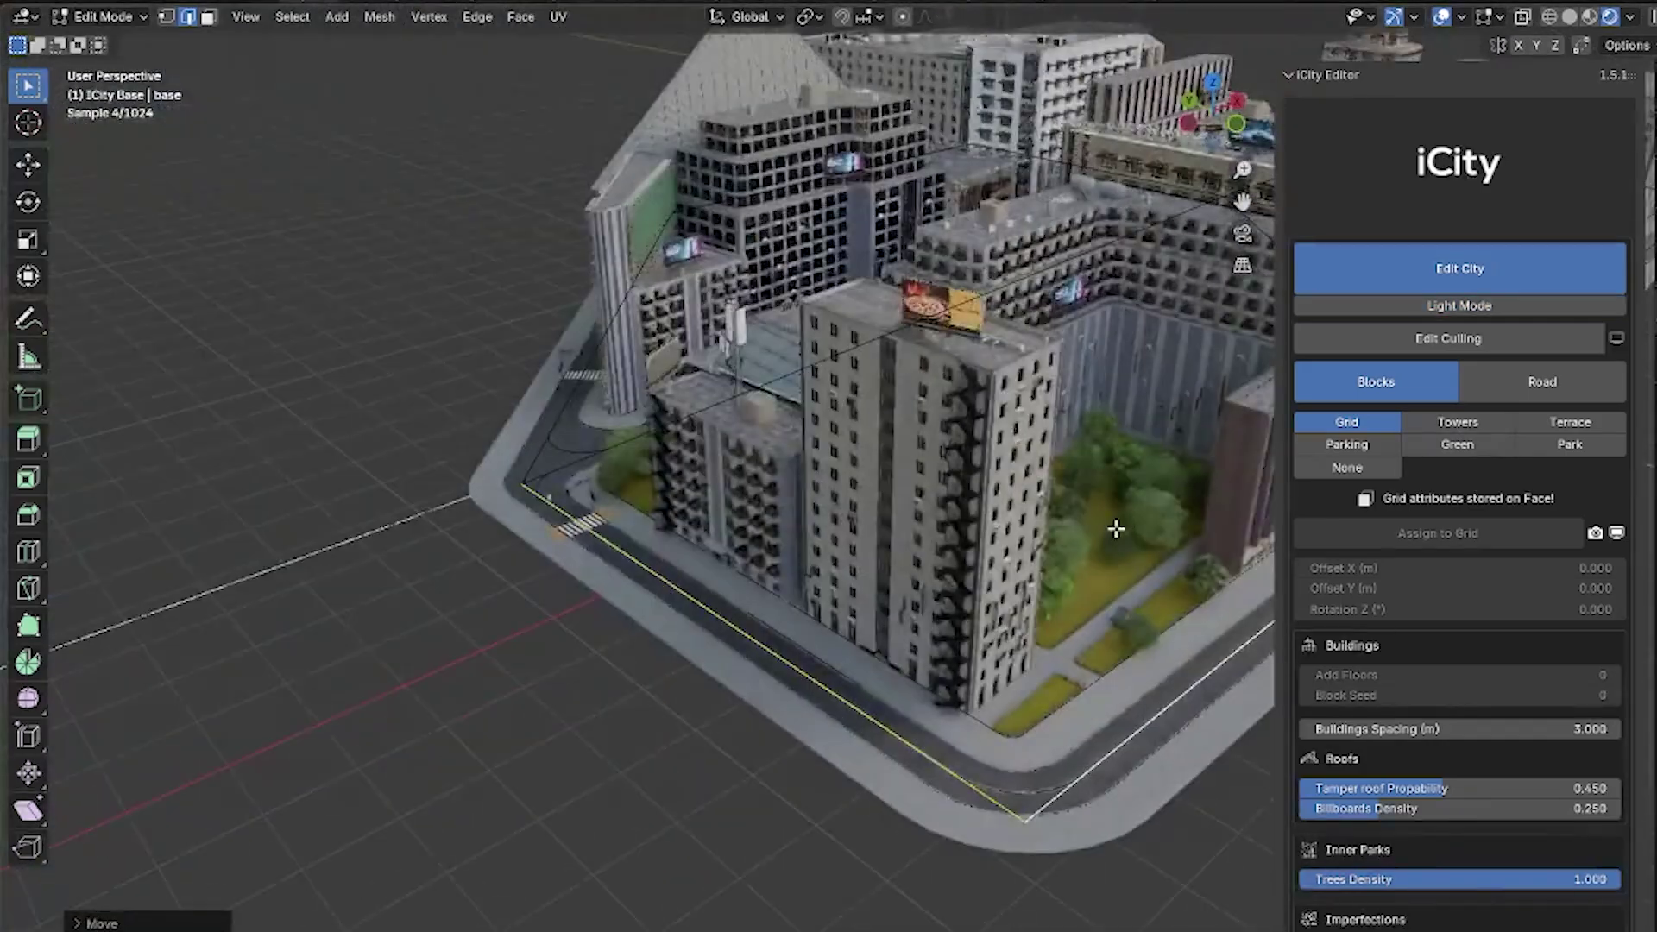
pyautogui.moveTo(1113, 552); pyautogui.dragTo(1096, 423, button='middle')
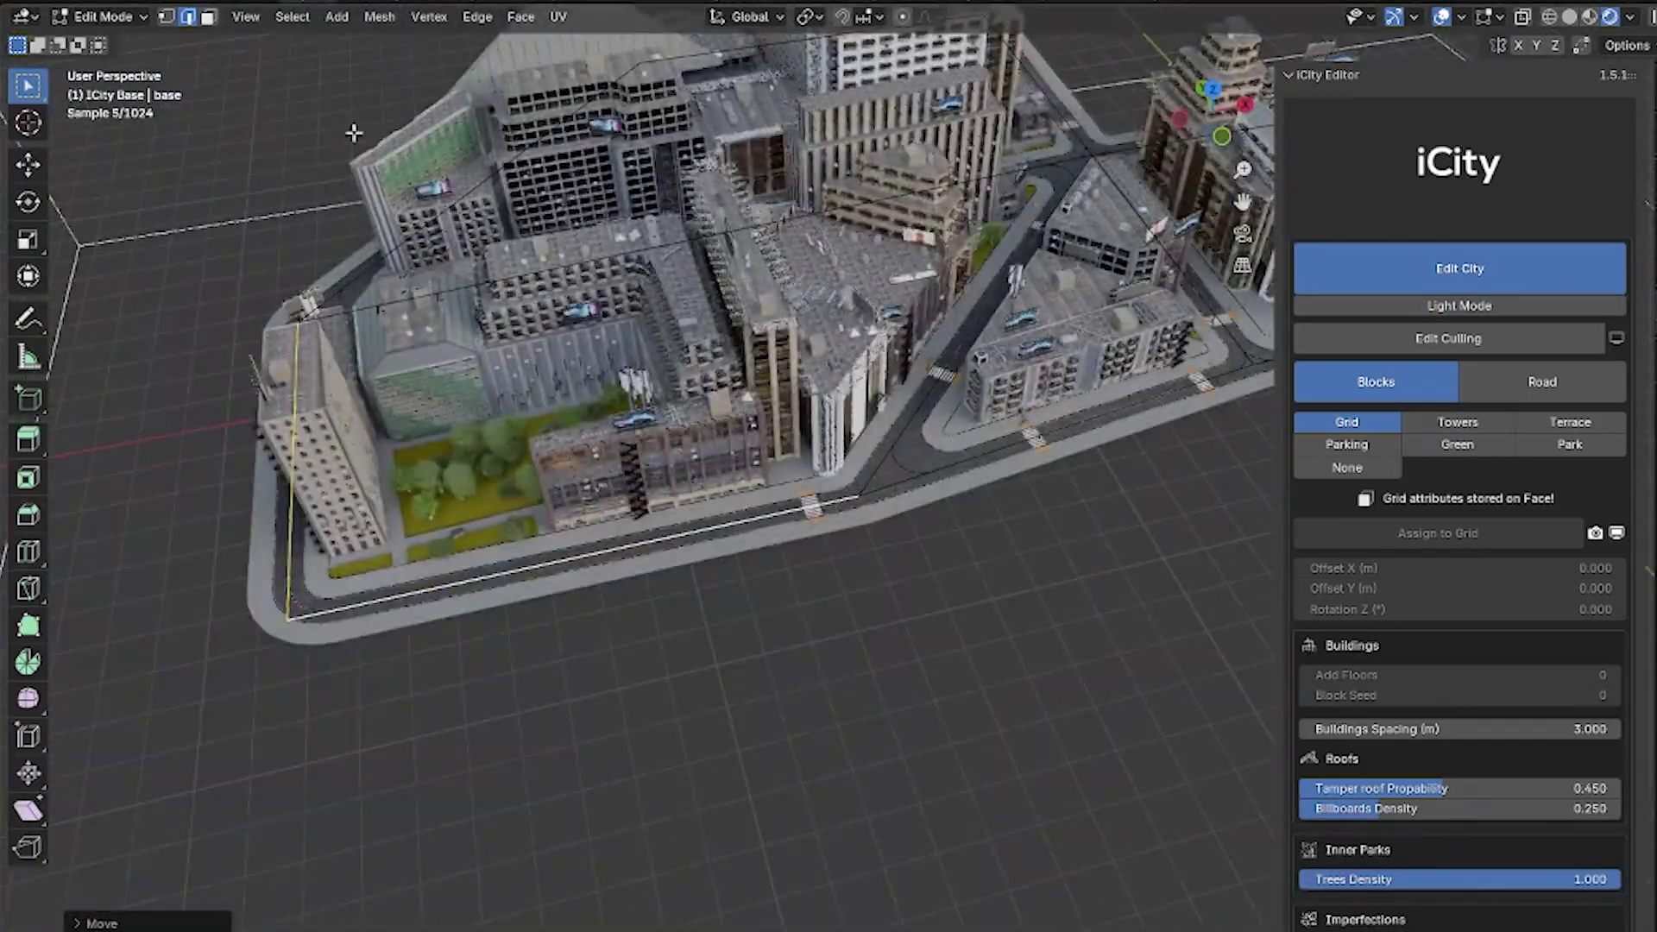
pyautogui.press('3')
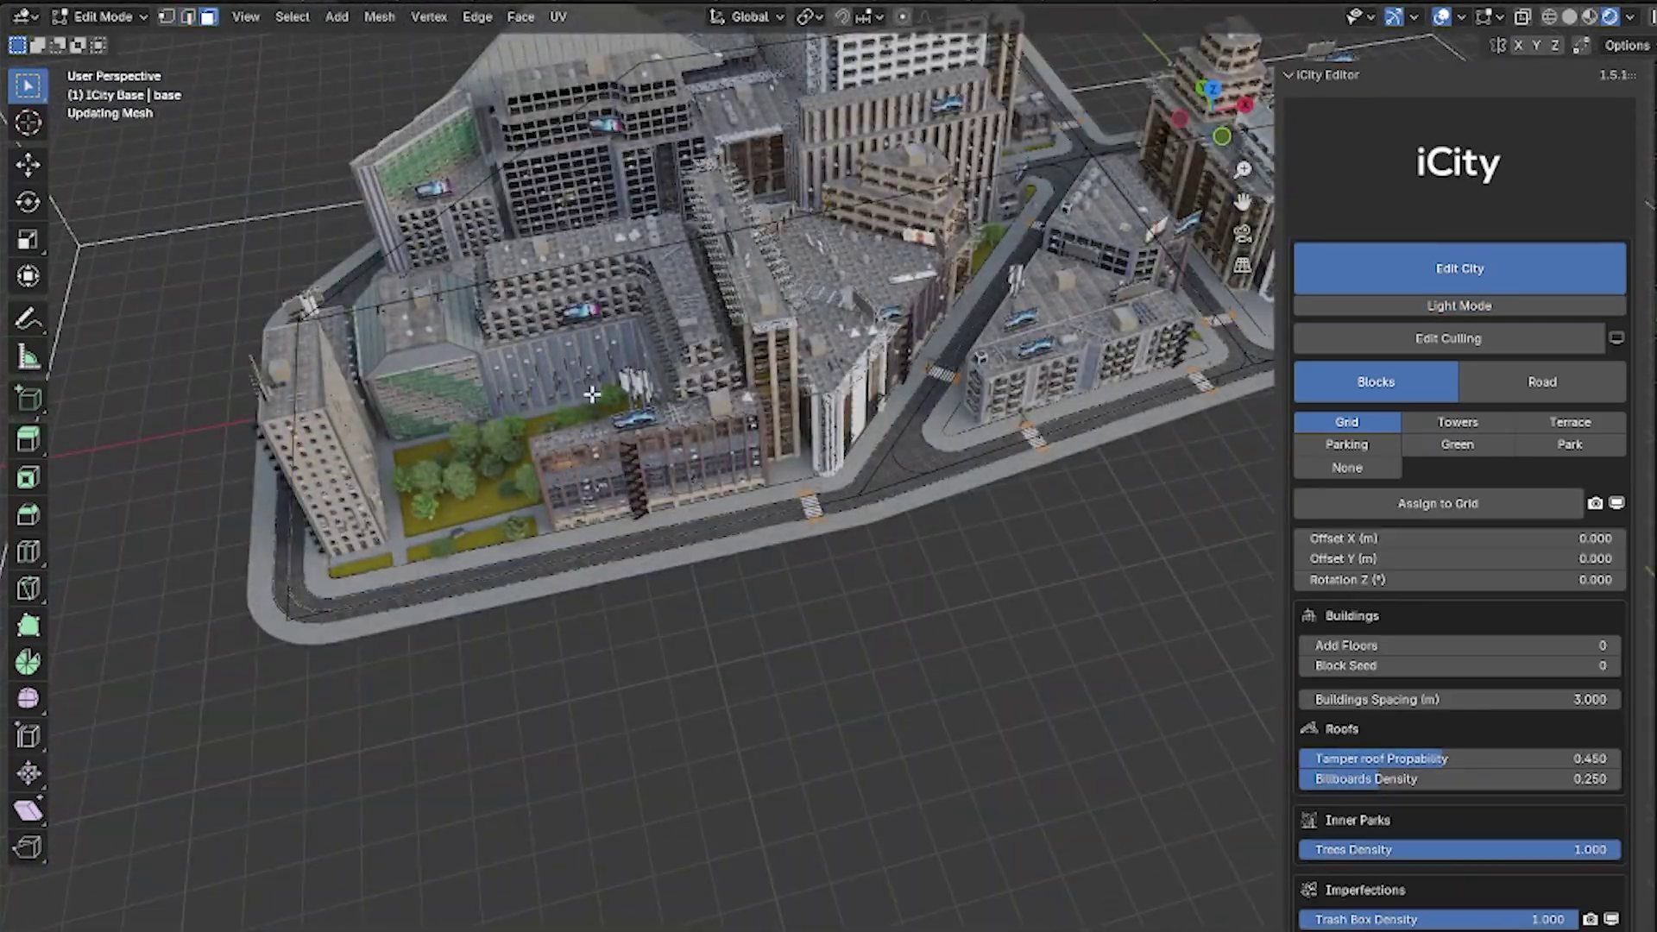
pyautogui.click(573, 436)
pyautogui.press('s')
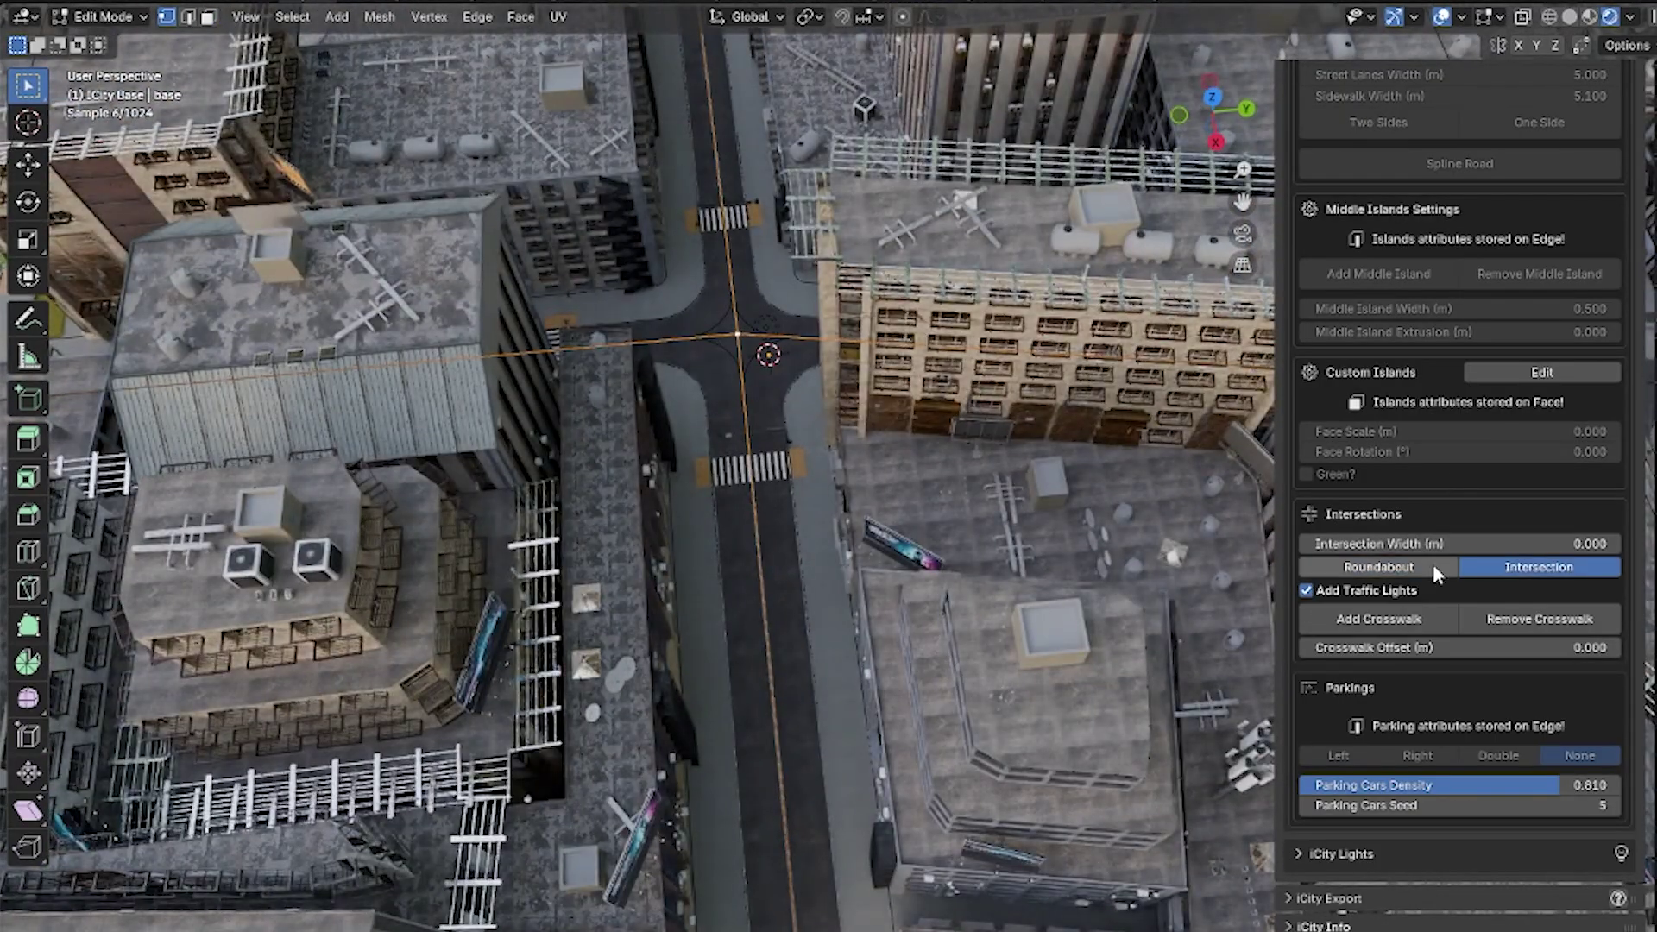
# Make the intersection a Roundabout and apply the grid block settings to the block.
pyautogui.click(1434, 568)
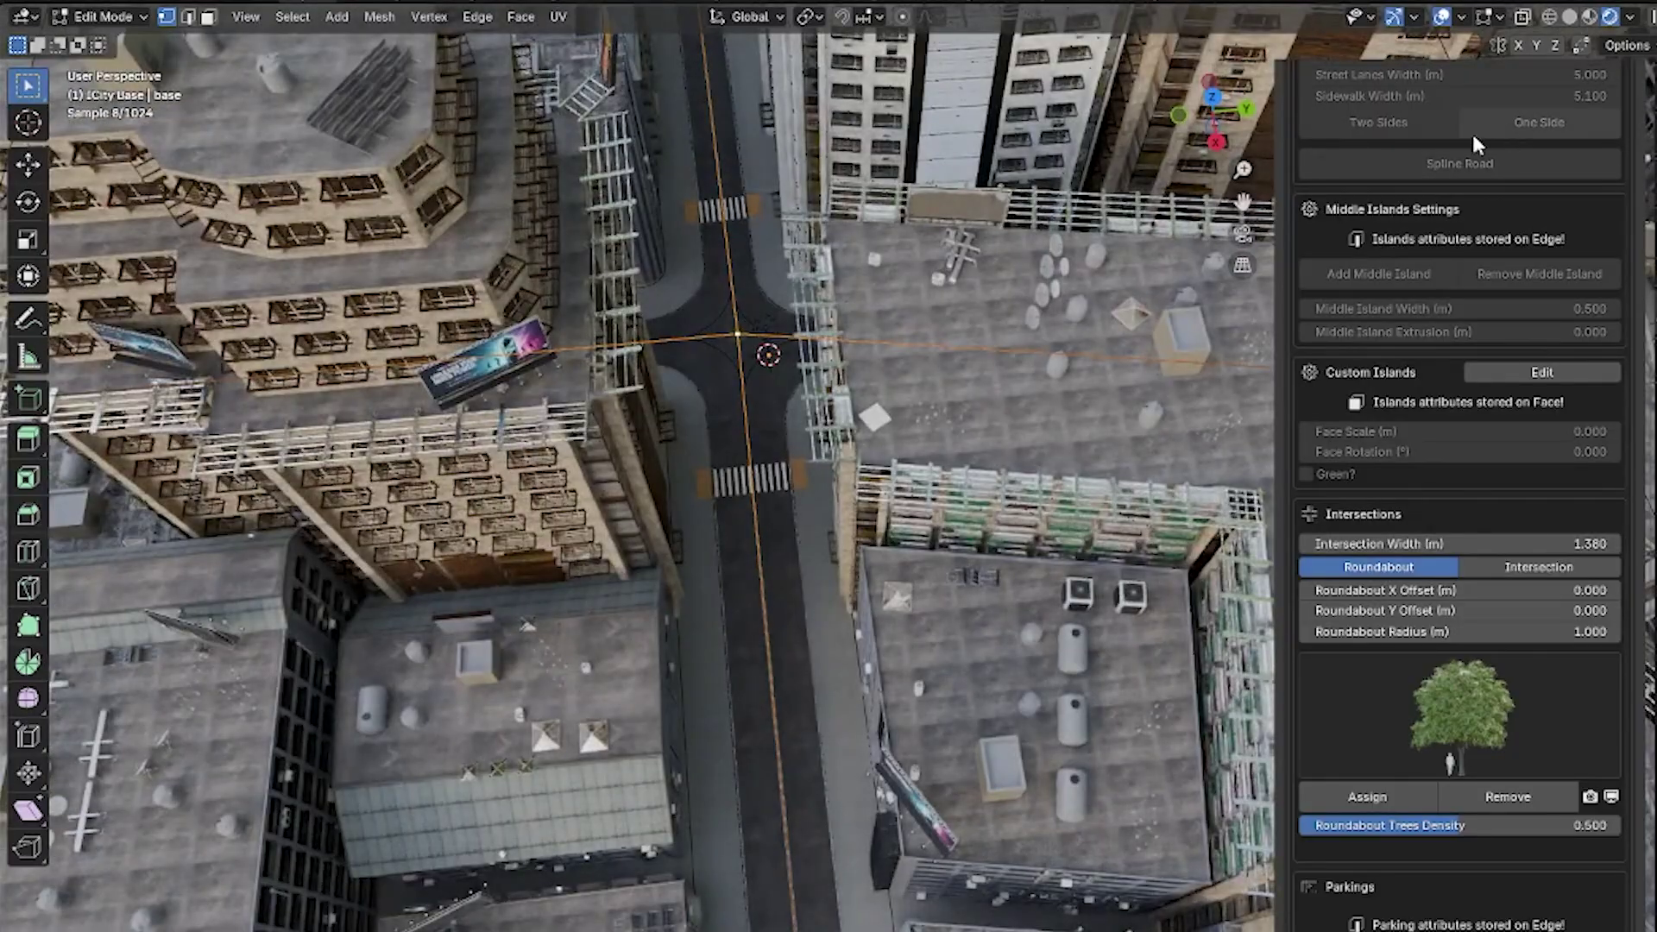
pyautogui.scroll(10, 1472, 131)
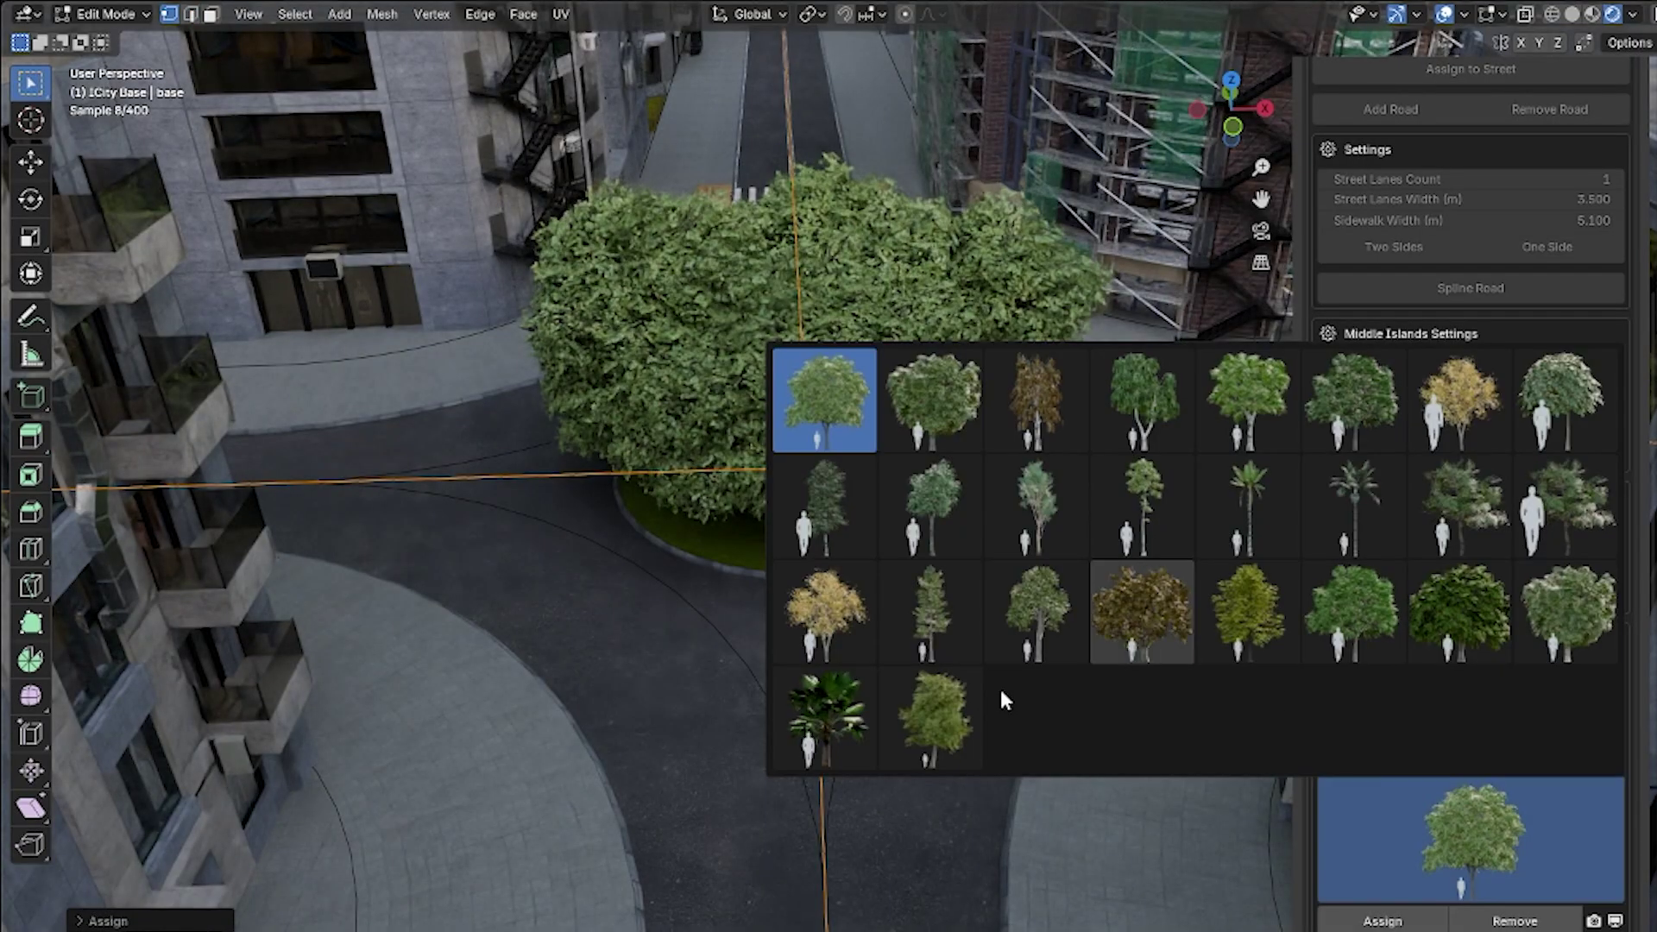
pyautogui.scroll(-5, 1453, 795)
pyautogui.scroll(-3, 904, 516)
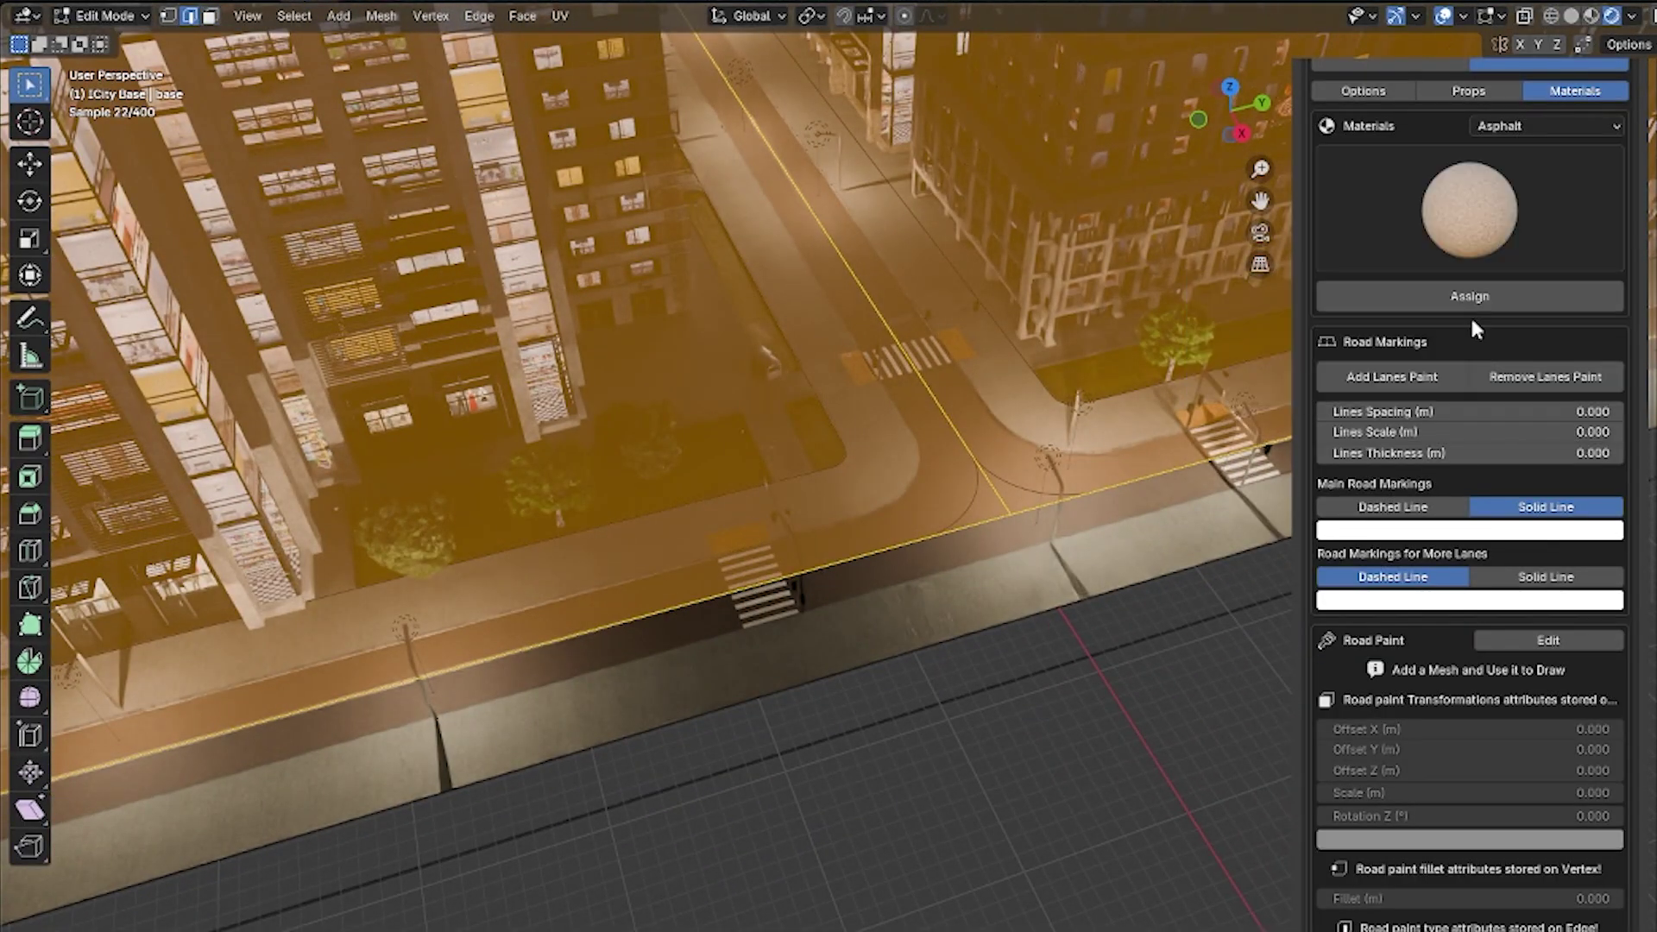
pyautogui.scroll(1, 1473, 328)
pyautogui.click(1467, 339)
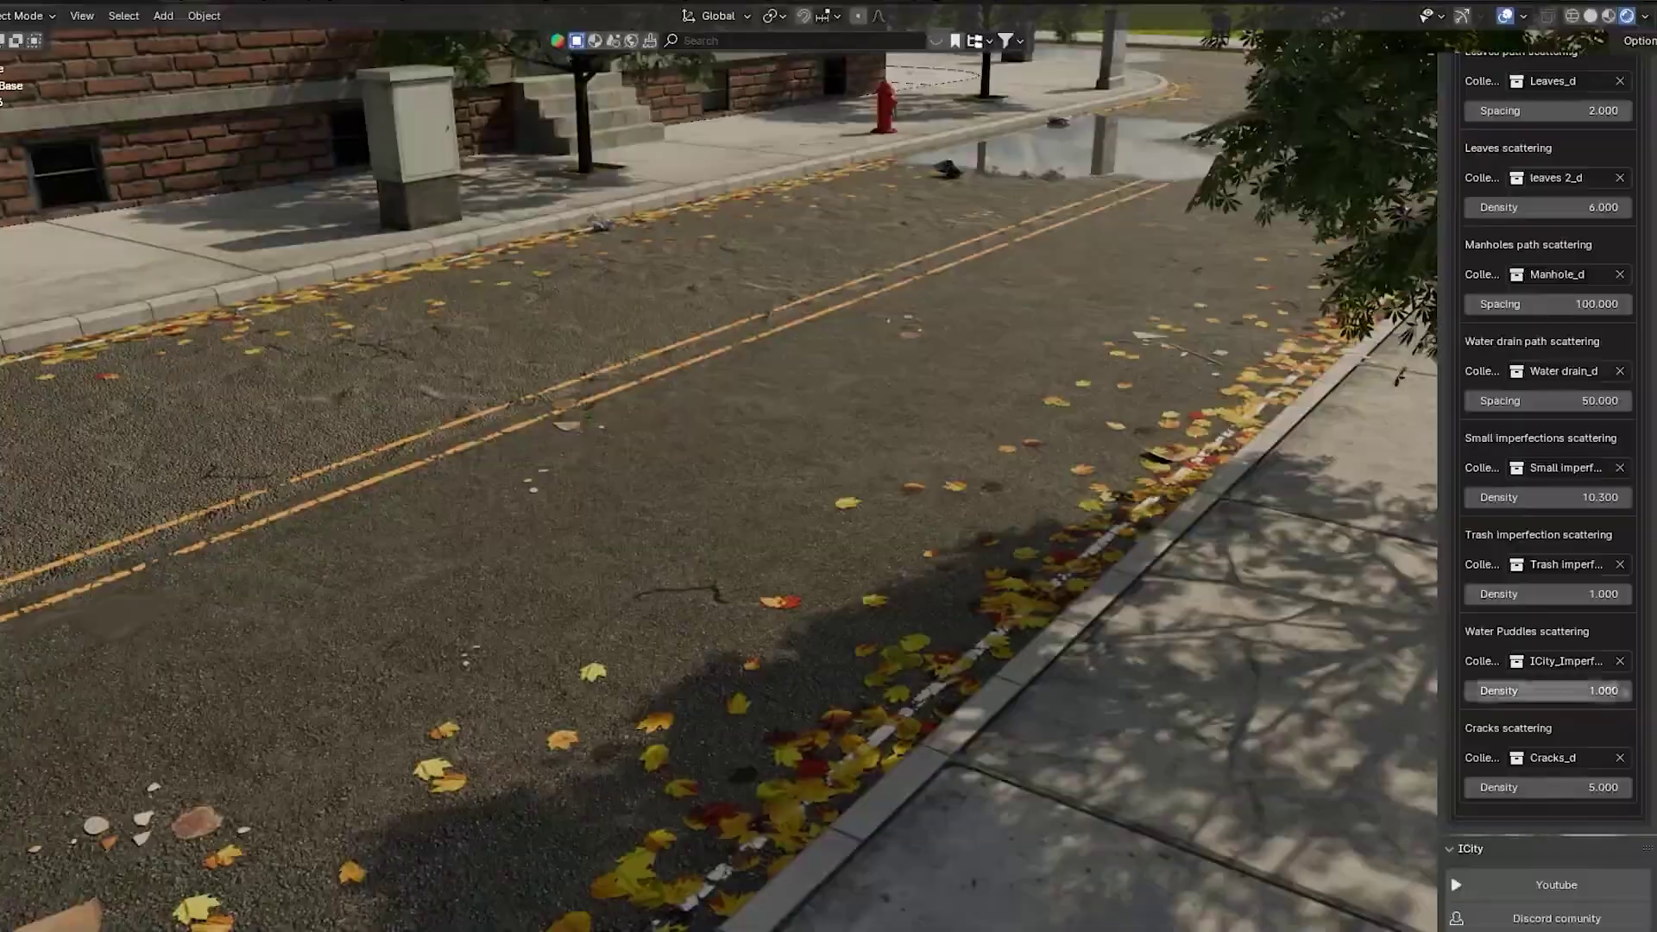
# Set water puddles density 10.800, trash density 16.700 and imperfections density factor 0.203.
pyautogui.moveTo(1545, 690)
pyautogui.mouseDown()
pyautogui.moveTo(1605, 690)
pyautogui.moveTo(1527, 690)
pyautogui.mouseUp()
pyautogui.moveTo(1545, 594); pyautogui.dragTo(1626, 593)
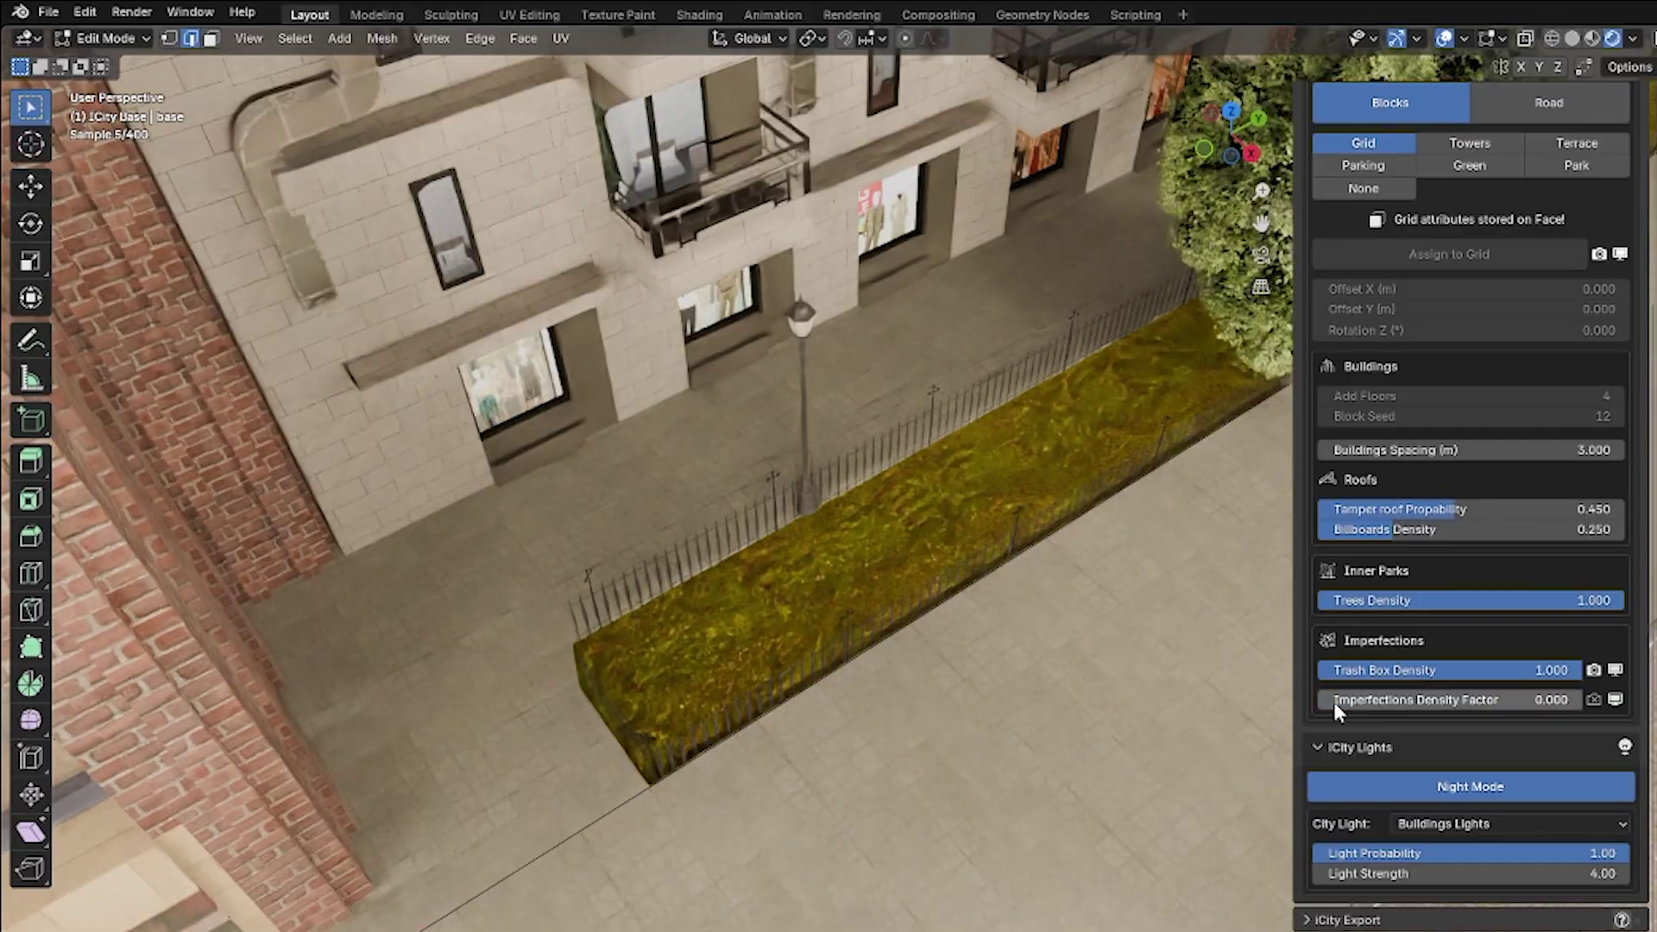
pyautogui.moveTo(1333, 702); pyautogui.dragTo(1458, 701)
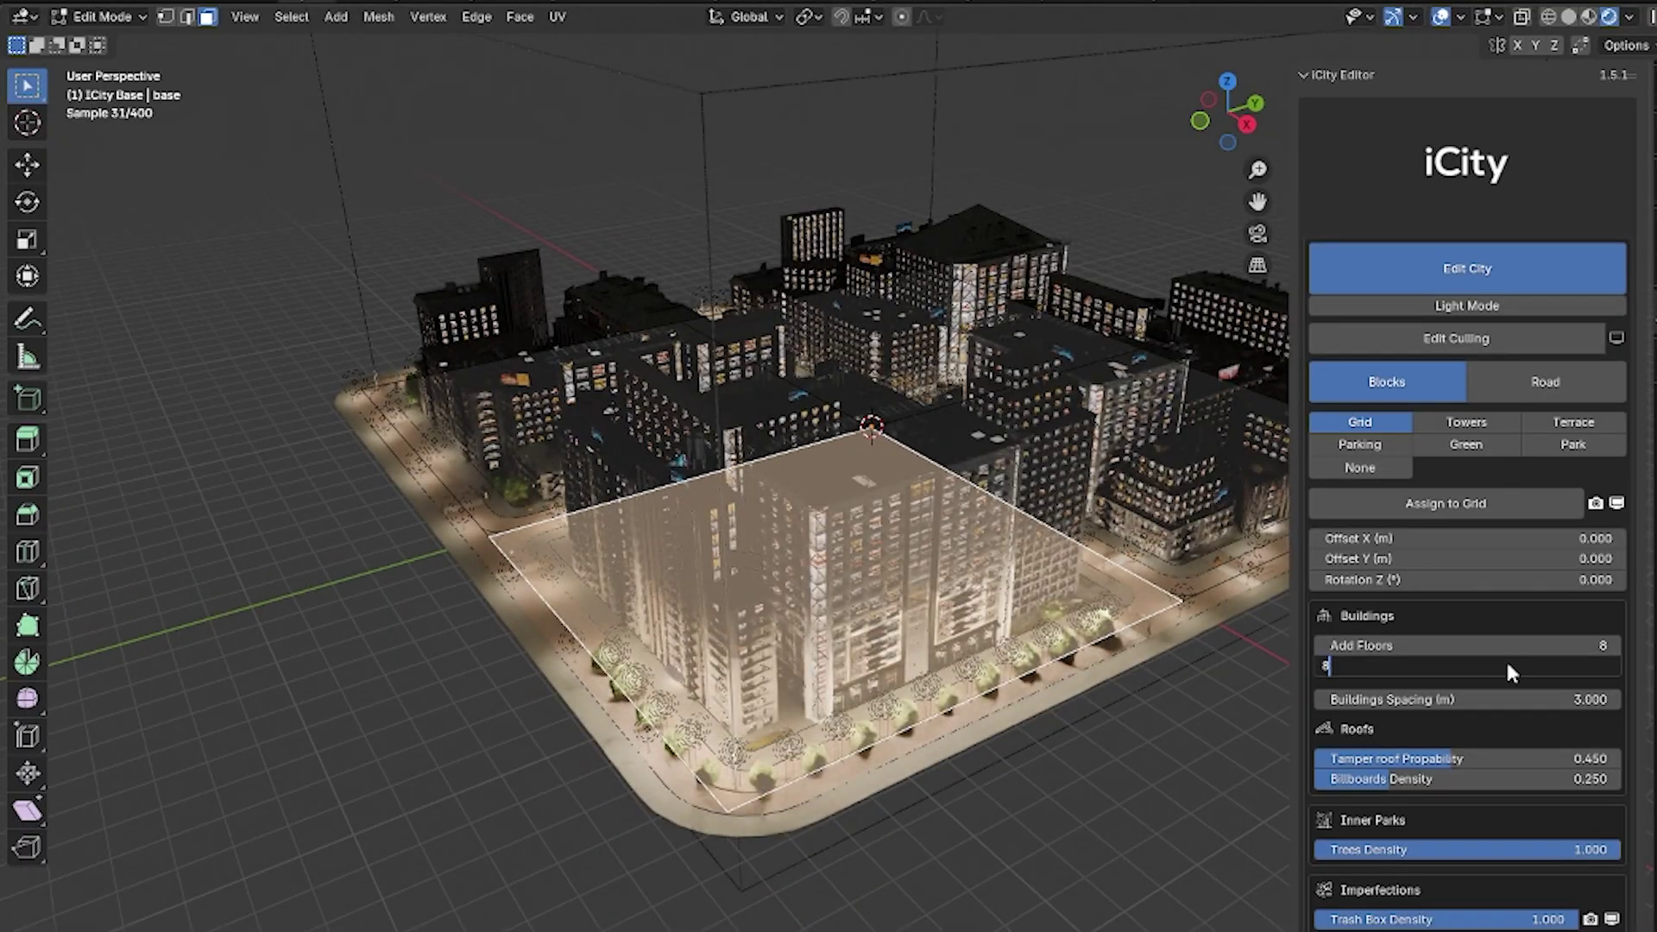
# From the top view, assign the block to Terrace housing.
pyautogui.press('KP_7')
pyautogui.click(1594, 17)
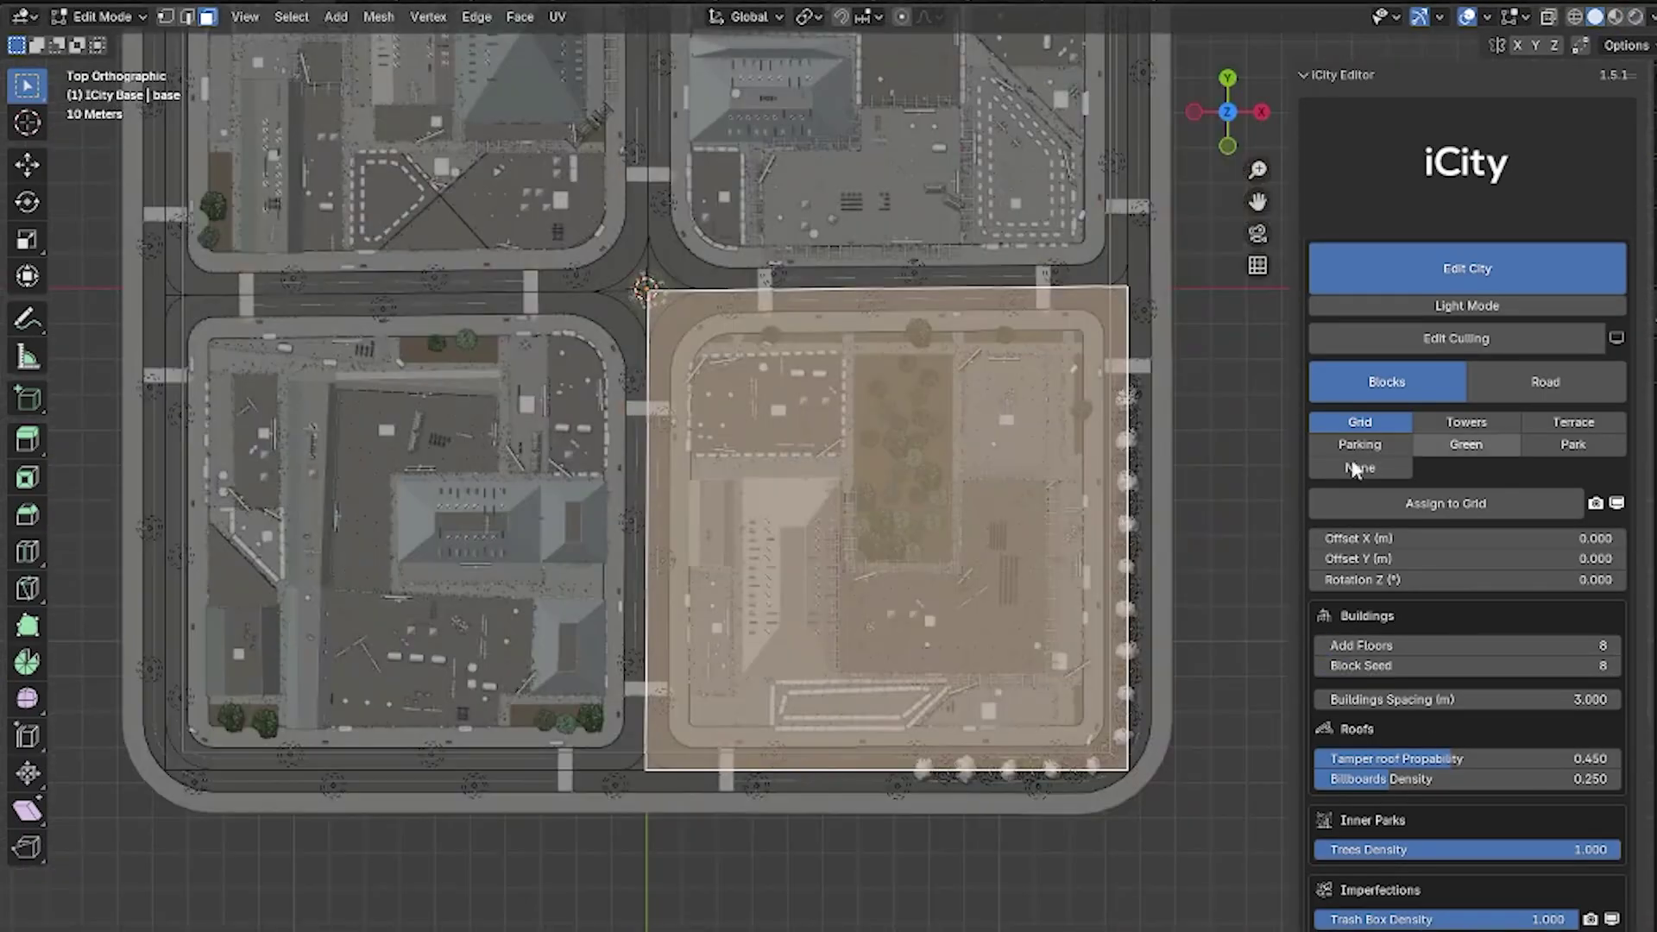
pyautogui.click(1553, 428)
pyautogui.moveTo(867, 584); pyautogui.dragTo(857, 661, button='middle')
pyautogui.scroll(-3, 1406, 556)
# Set the terrace housing type and switch the road material to Asphalt.
pyautogui.click(1534, 417)
pyautogui.click(1501, 461)
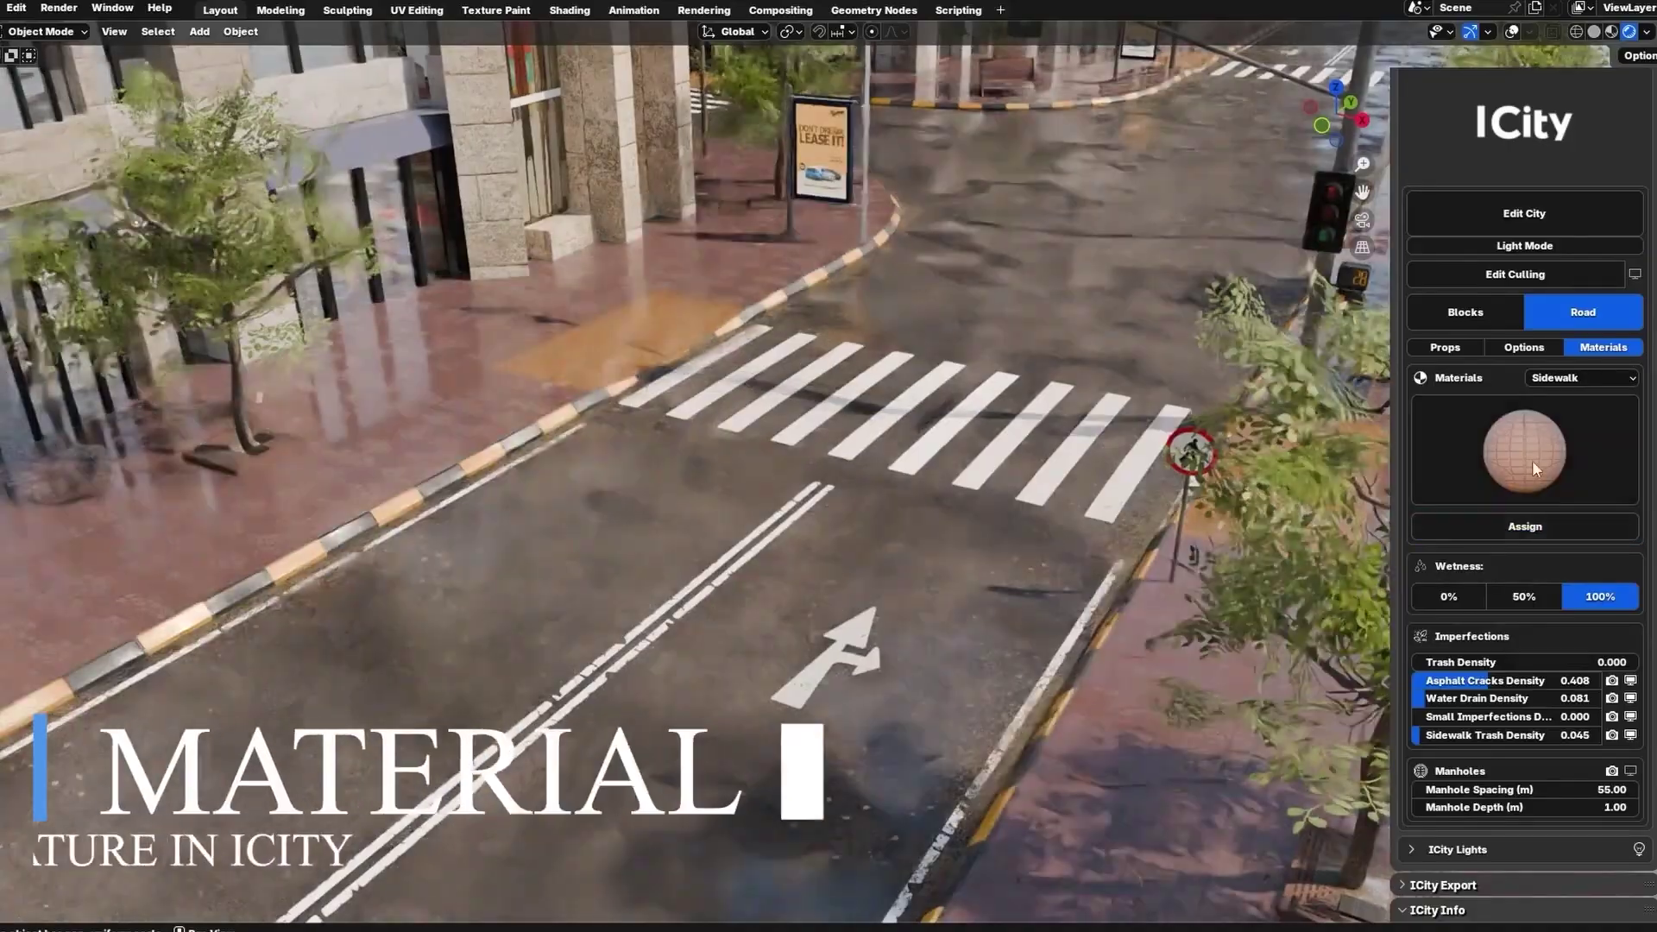
pyautogui.click(1581, 377)
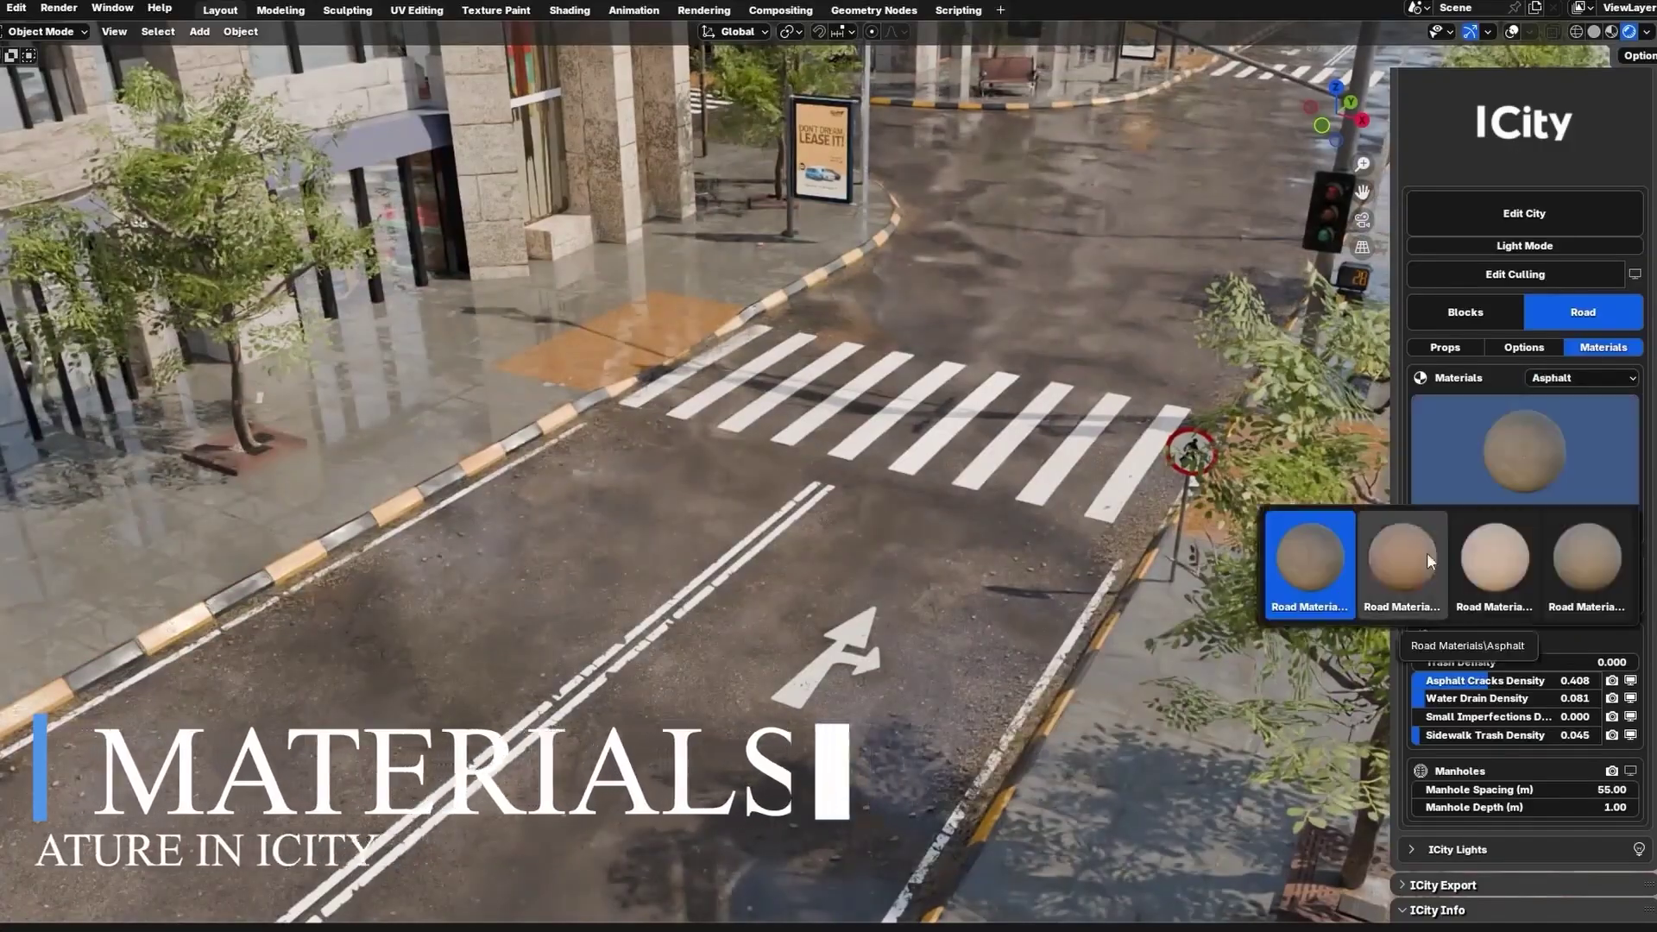
pyautogui.click(1426, 553)
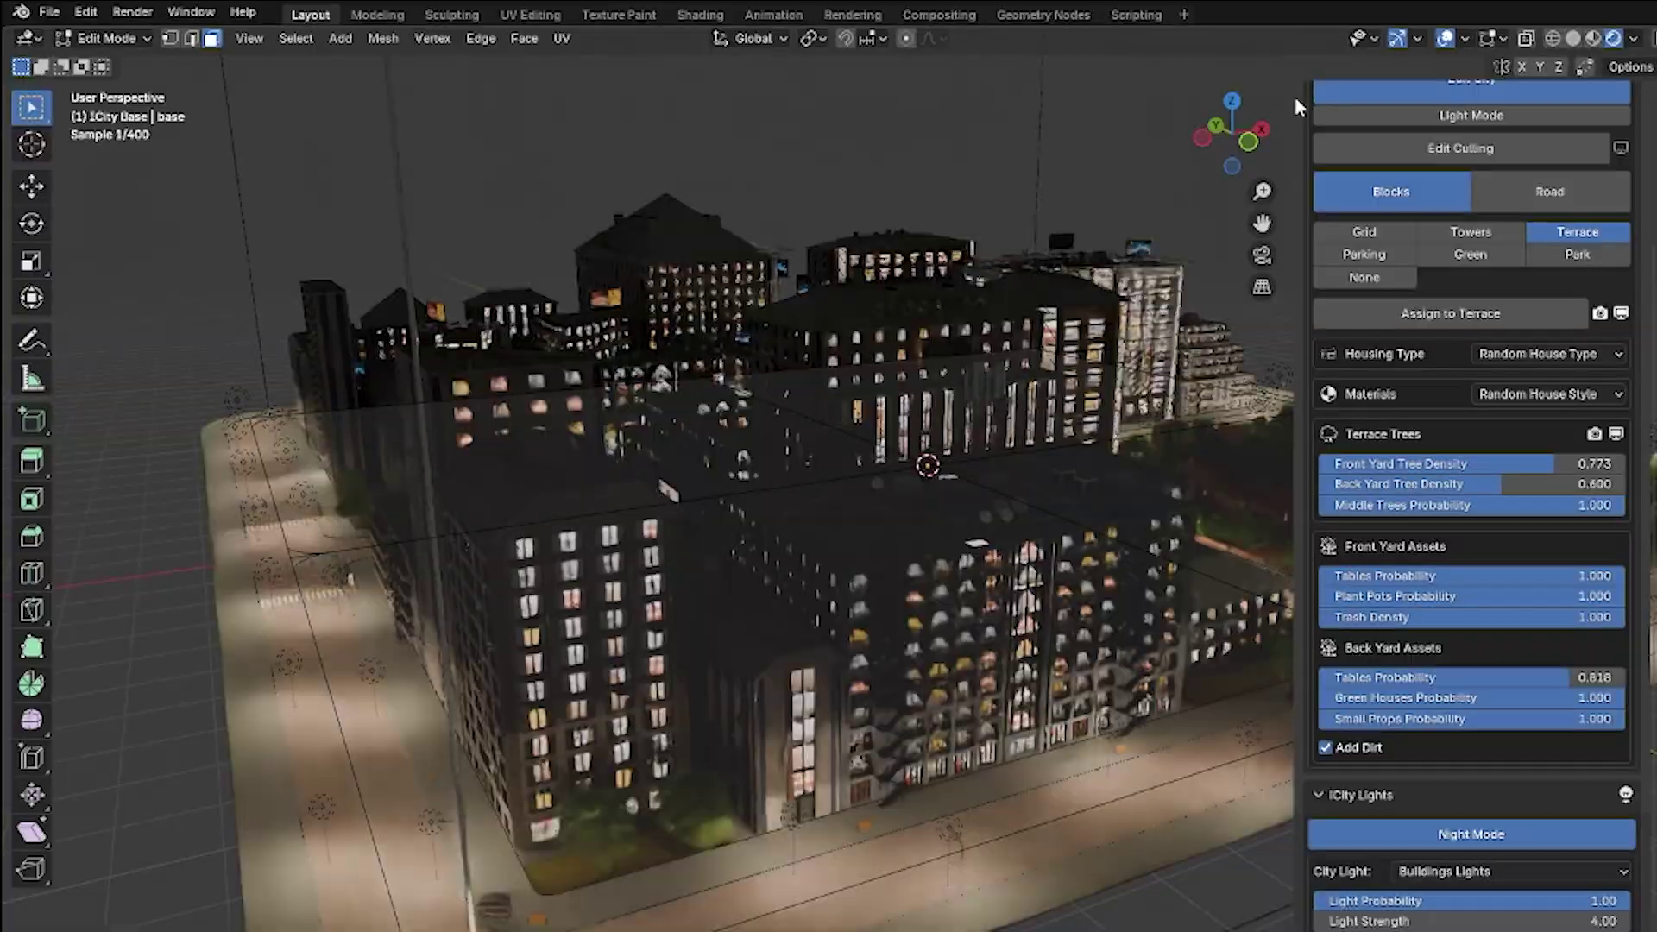
# In wireframe view, edit the city base and select the front block's ground face.
pyautogui.press('n')
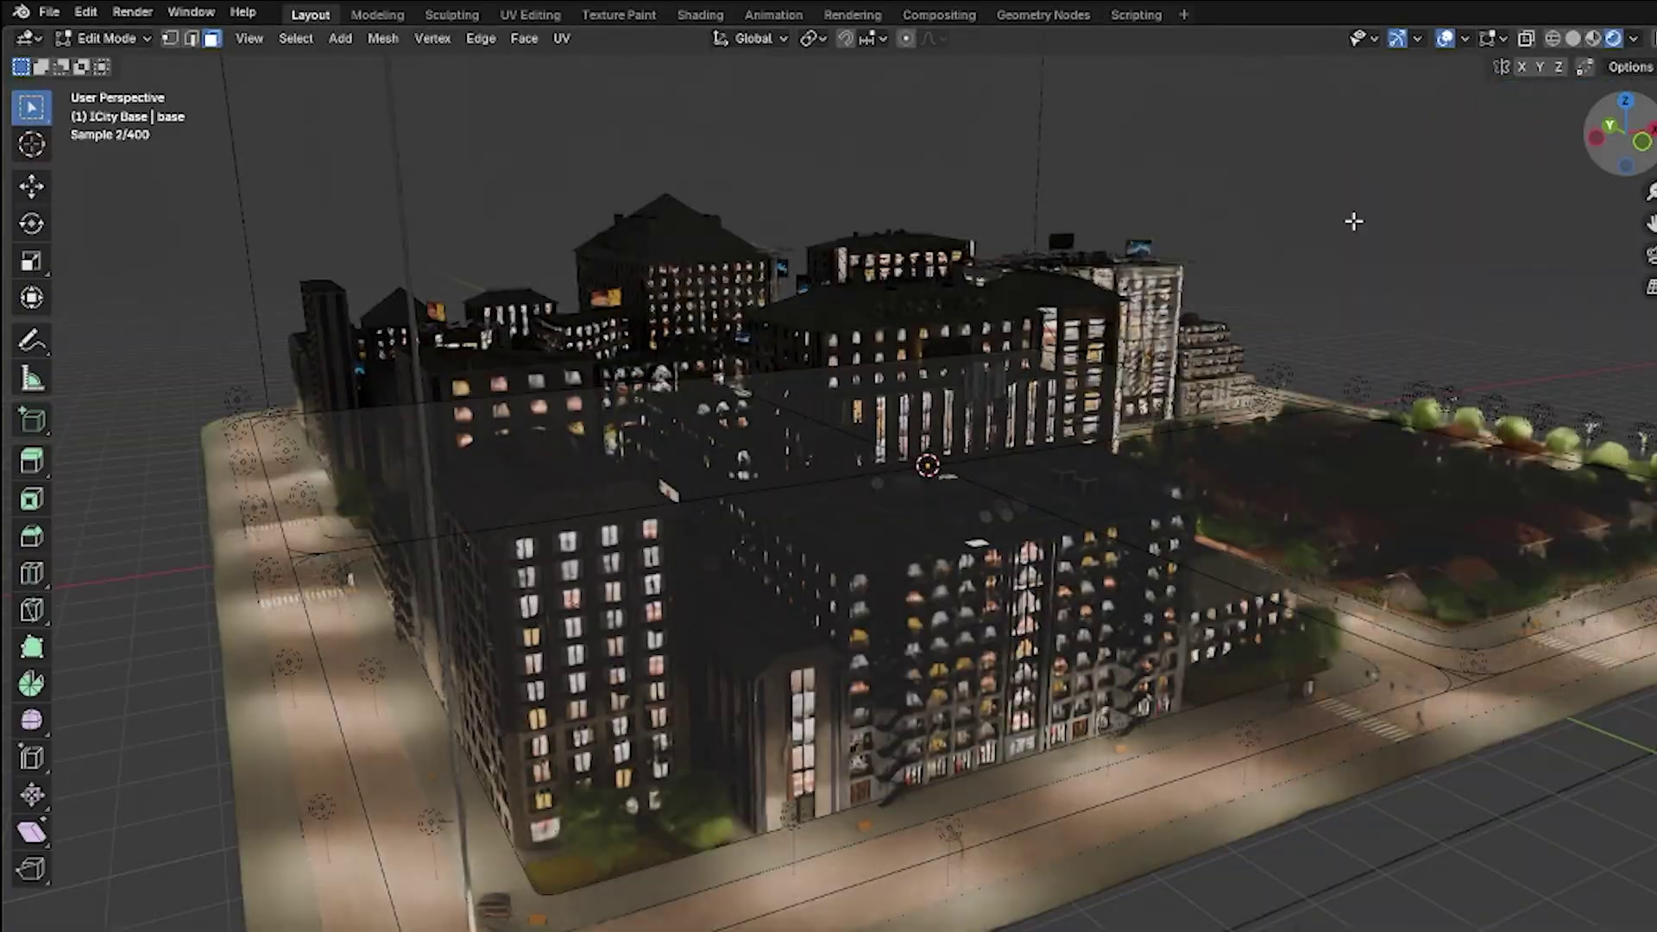
pyautogui.moveTo(1353, 221)
pyautogui.mouseDown(button='middle')
pyautogui.moveTo(969, 492)
pyautogui.moveTo(1161, 503)
pyautogui.moveTo(1040, 445)
pyautogui.moveTo(991, 532)
pyautogui.moveTo(817, 566)
pyautogui.moveTo(1416, 229)
pyautogui.mouseUp(button='middle')
pyautogui.hotkey('shift', 'z')
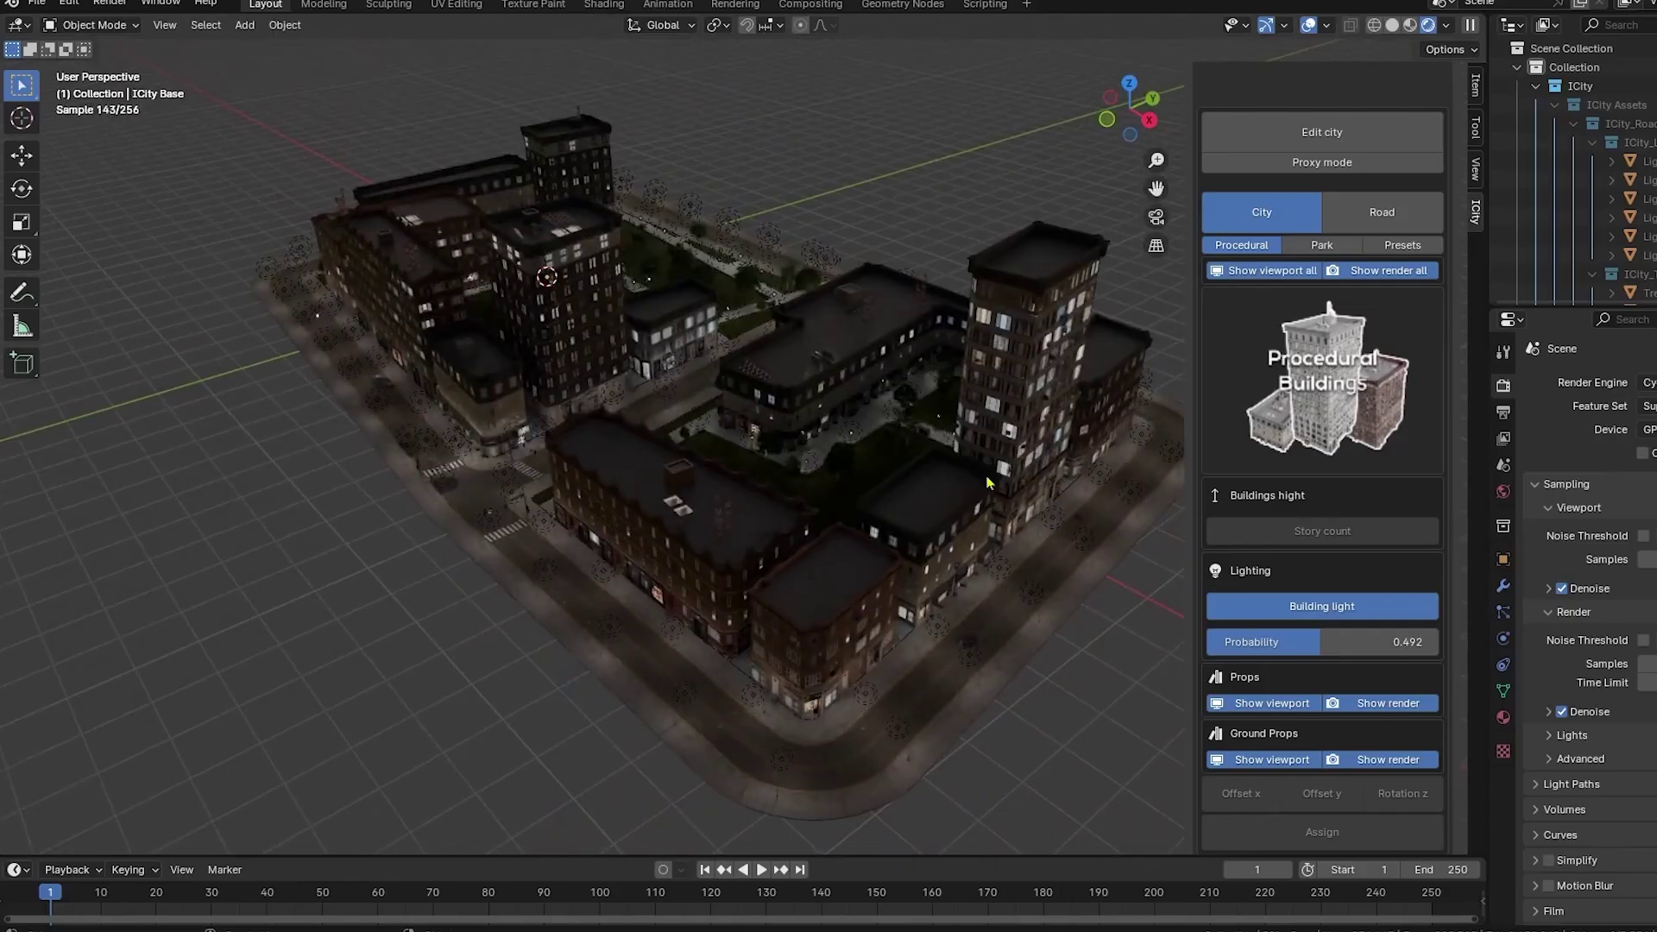
pyautogui.click(1359, 131)
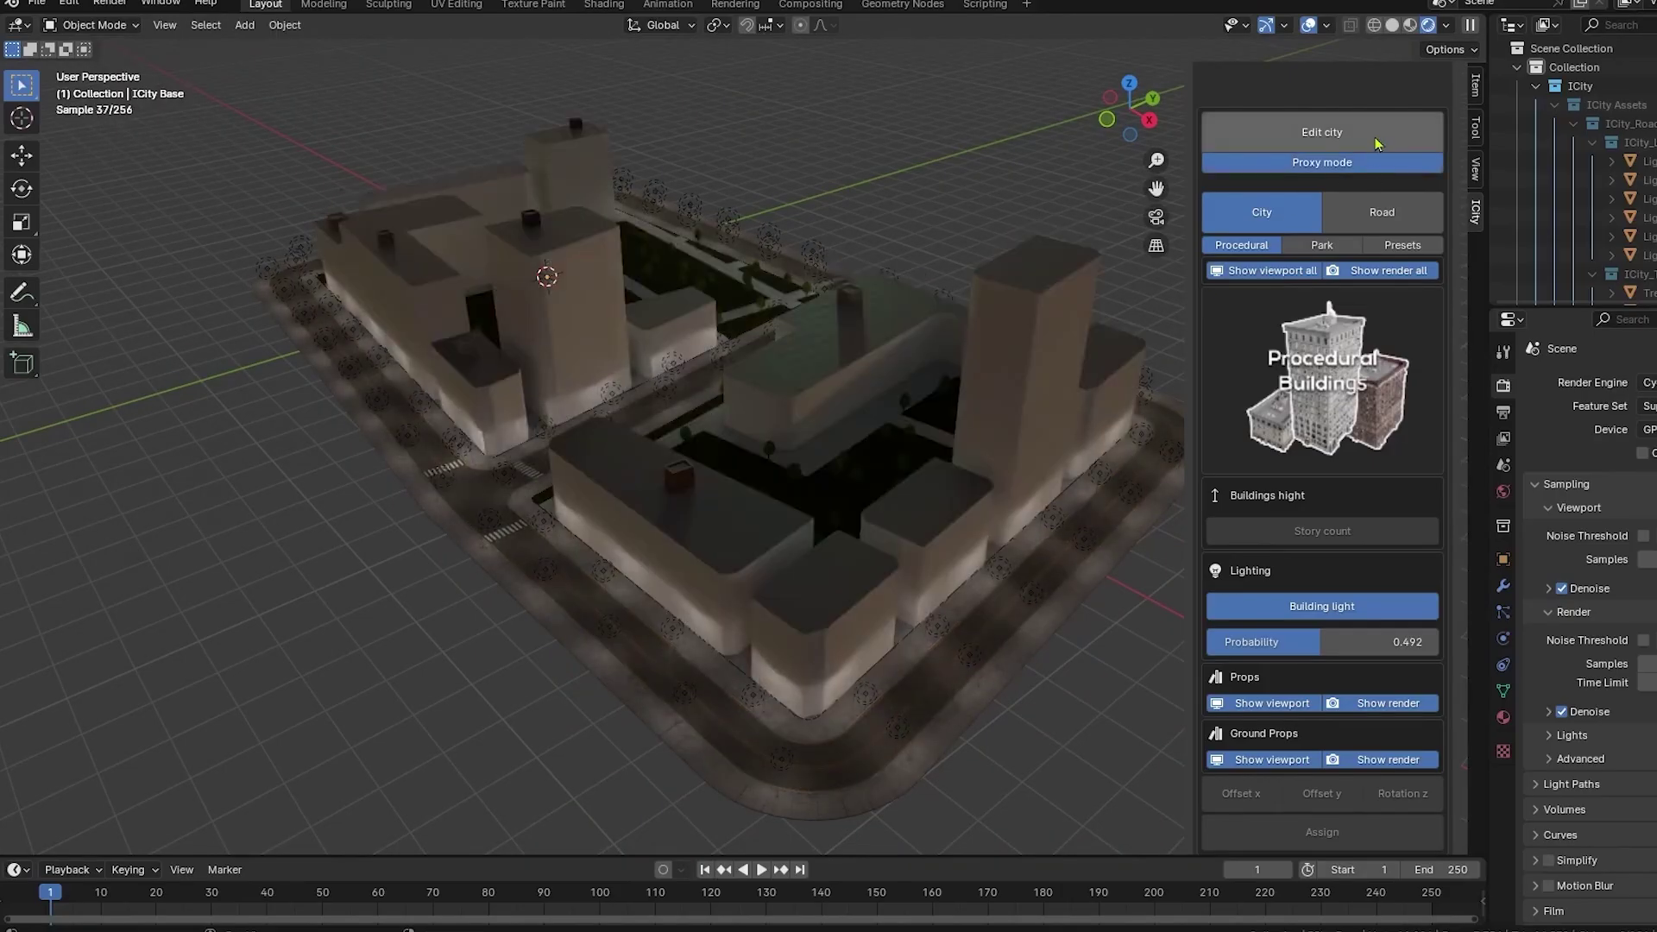
pyautogui.click(193, 25)
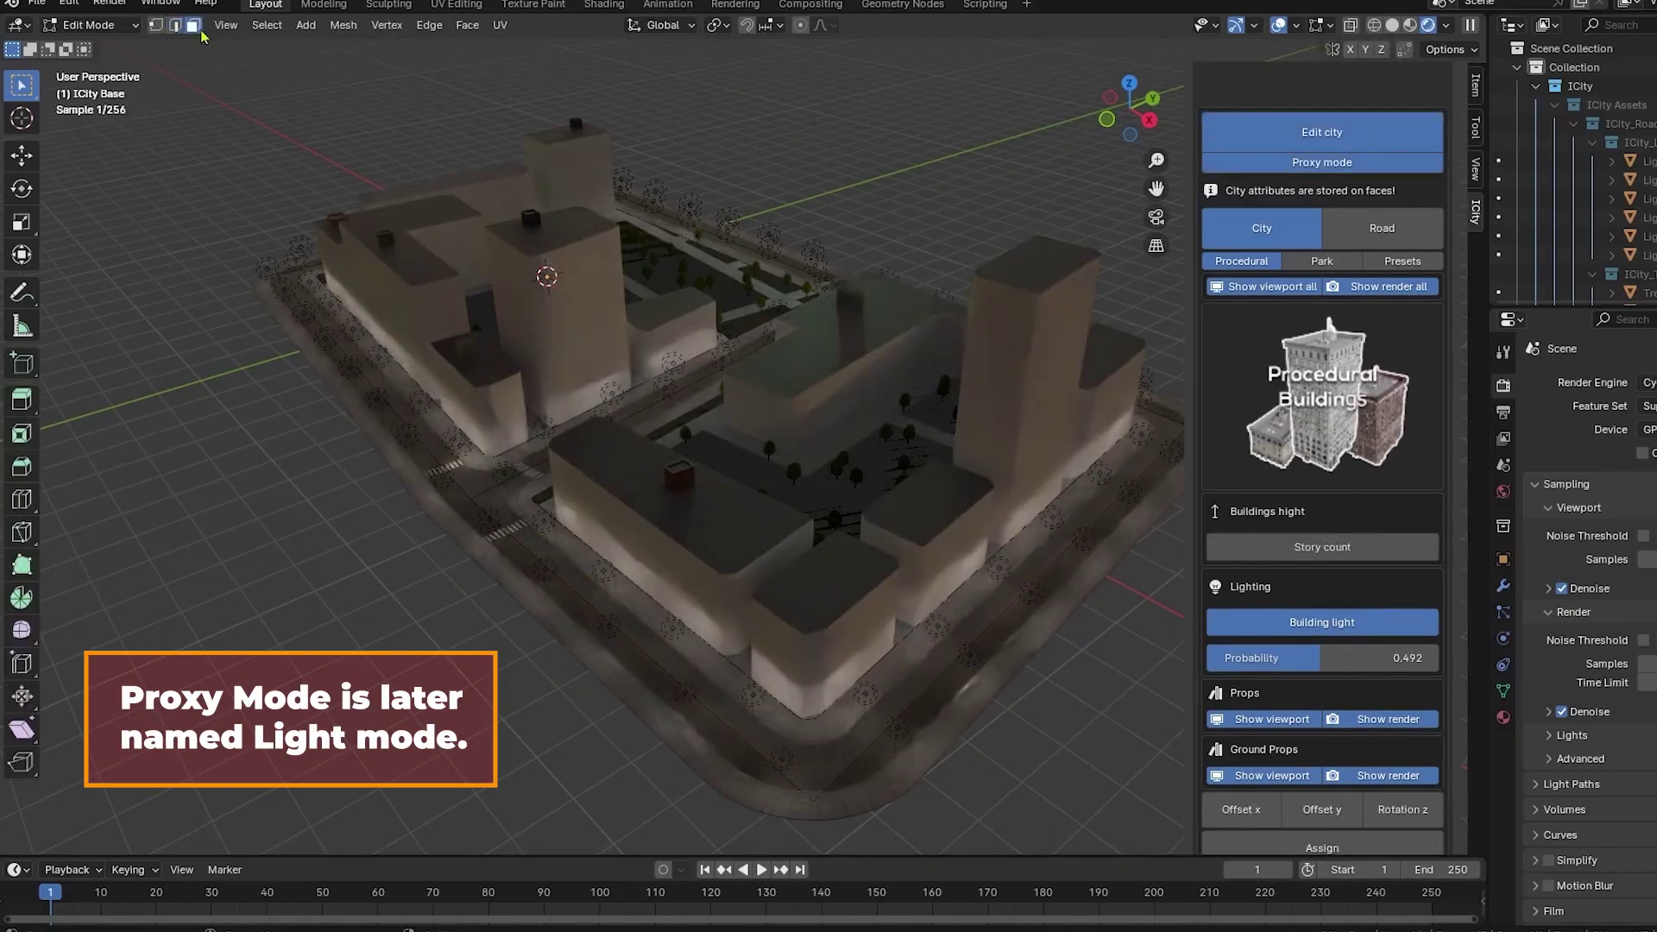
pyautogui.click(797, 470)
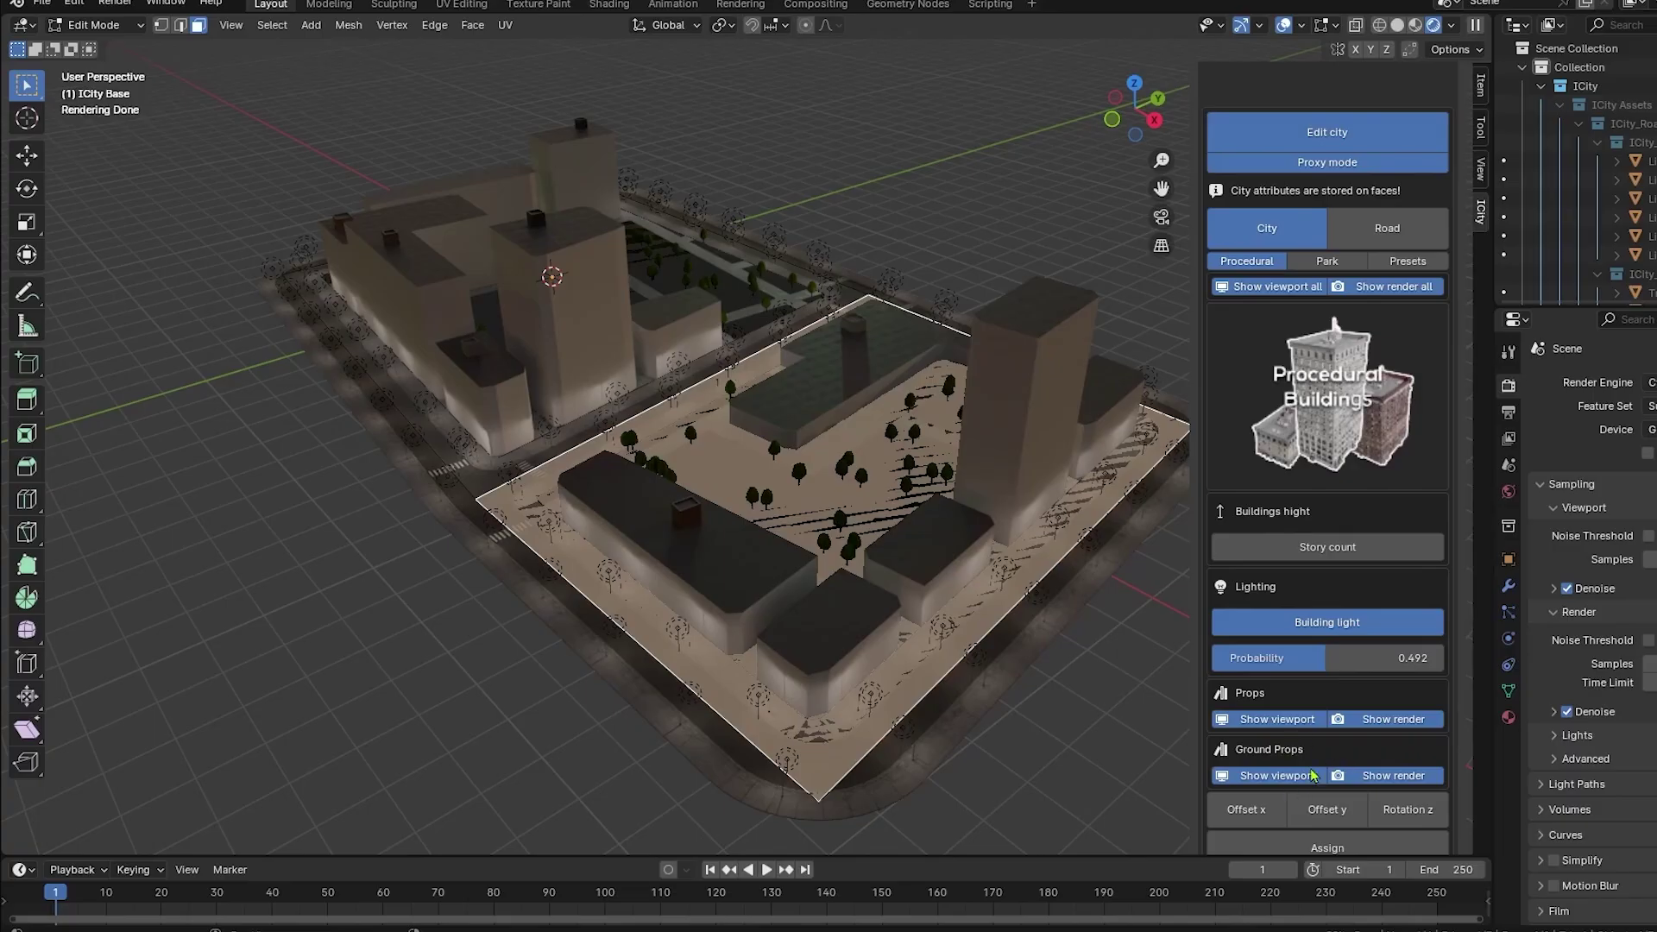
# Drag Offset x and Rotation z to shift and rotate that block's building layout.
pyautogui.scroll(-2, 1313, 775)
pyautogui.moveTo(1459, 761); pyautogui.dragTo(1532, 762)
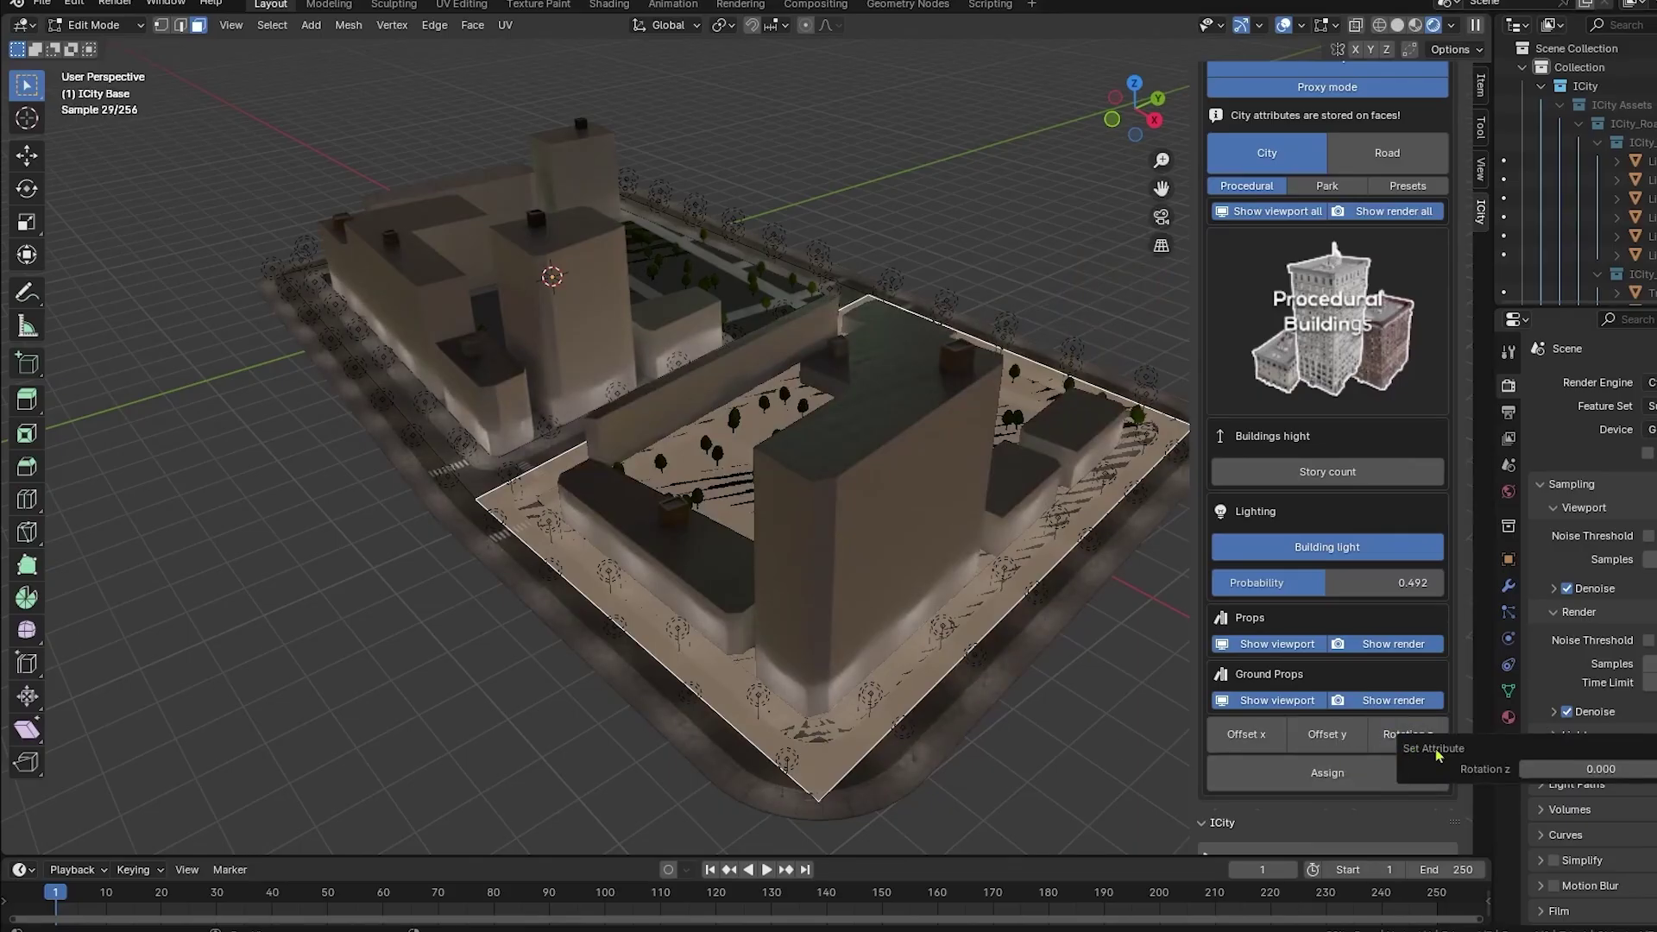
pyautogui.moveTo(1532, 768); pyautogui.dragTo(1544, 769)
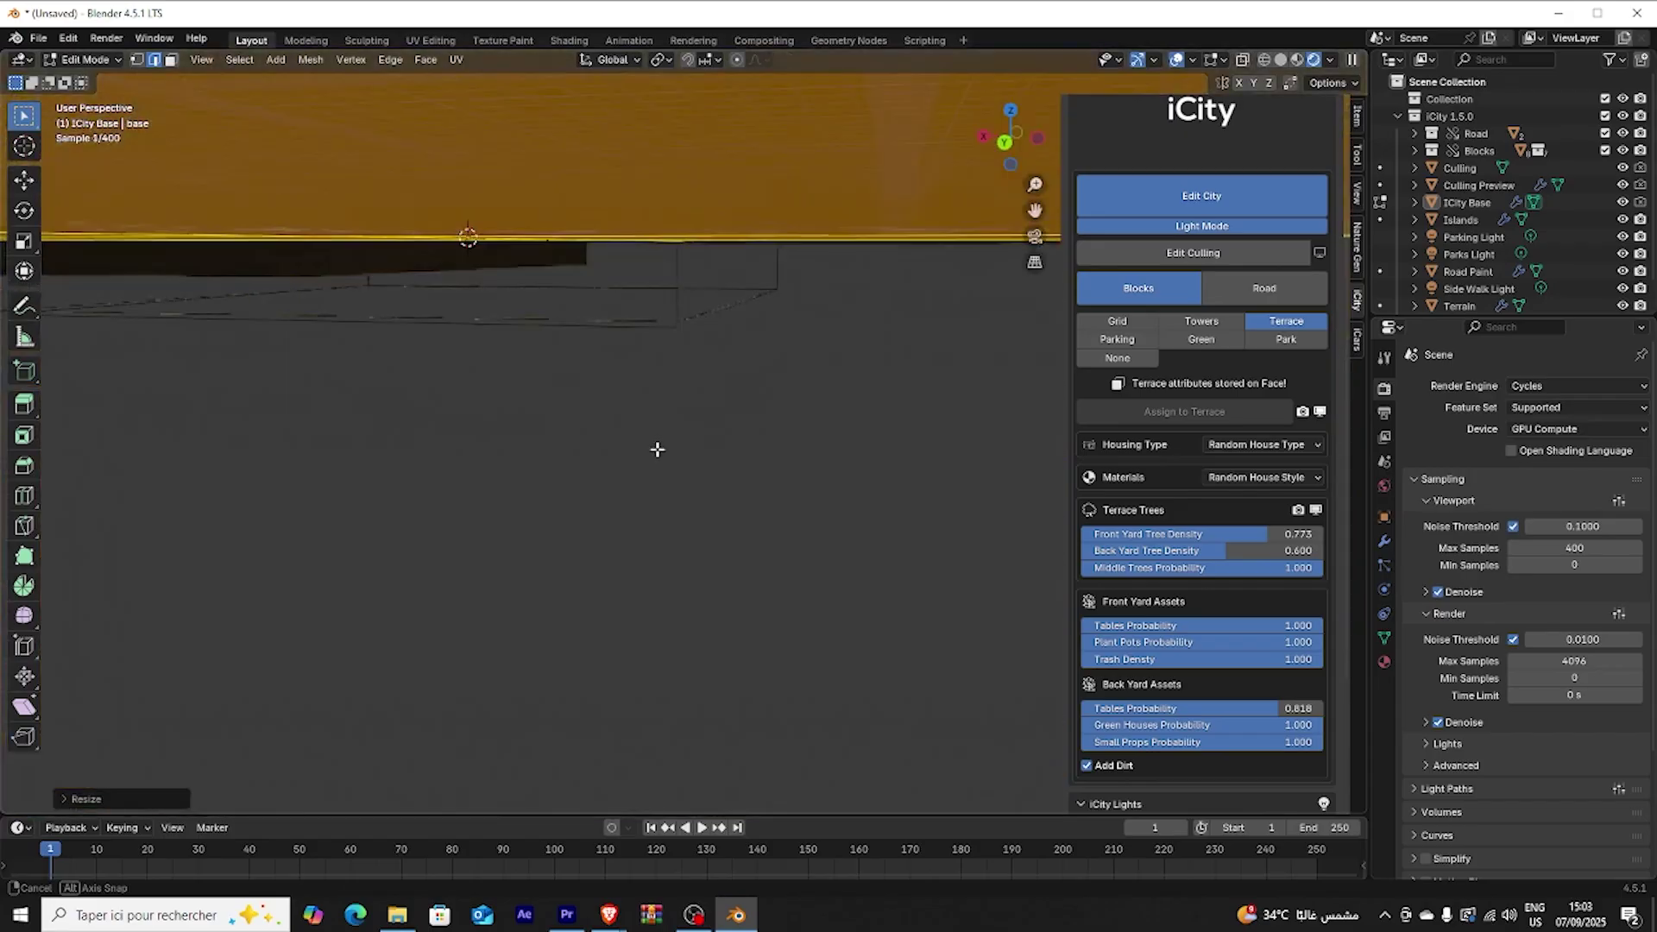
pyautogui.moveTo(658, 449); pyautogui.dragTo(1274, 83, button='middle')
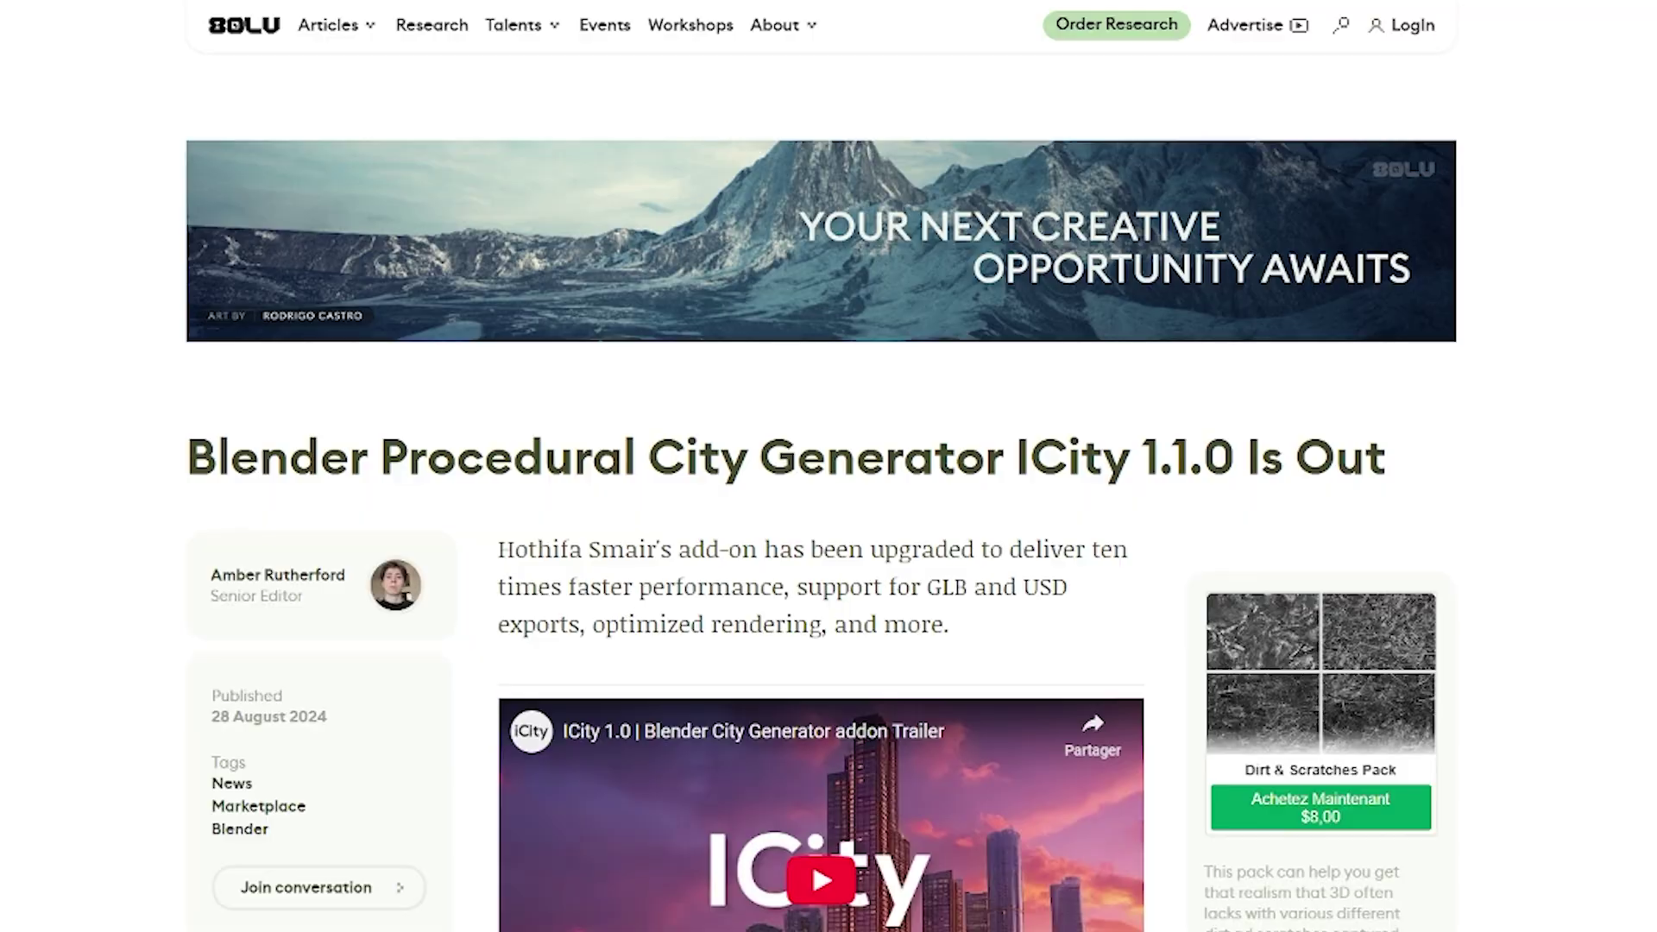
# Scroll the 80 Level iCity 1.1.0 article down to the Old/New comparison image.
pyautogui.scroll(-2, 828, 518)
pyautogui.scroll(-3, 819, 517)
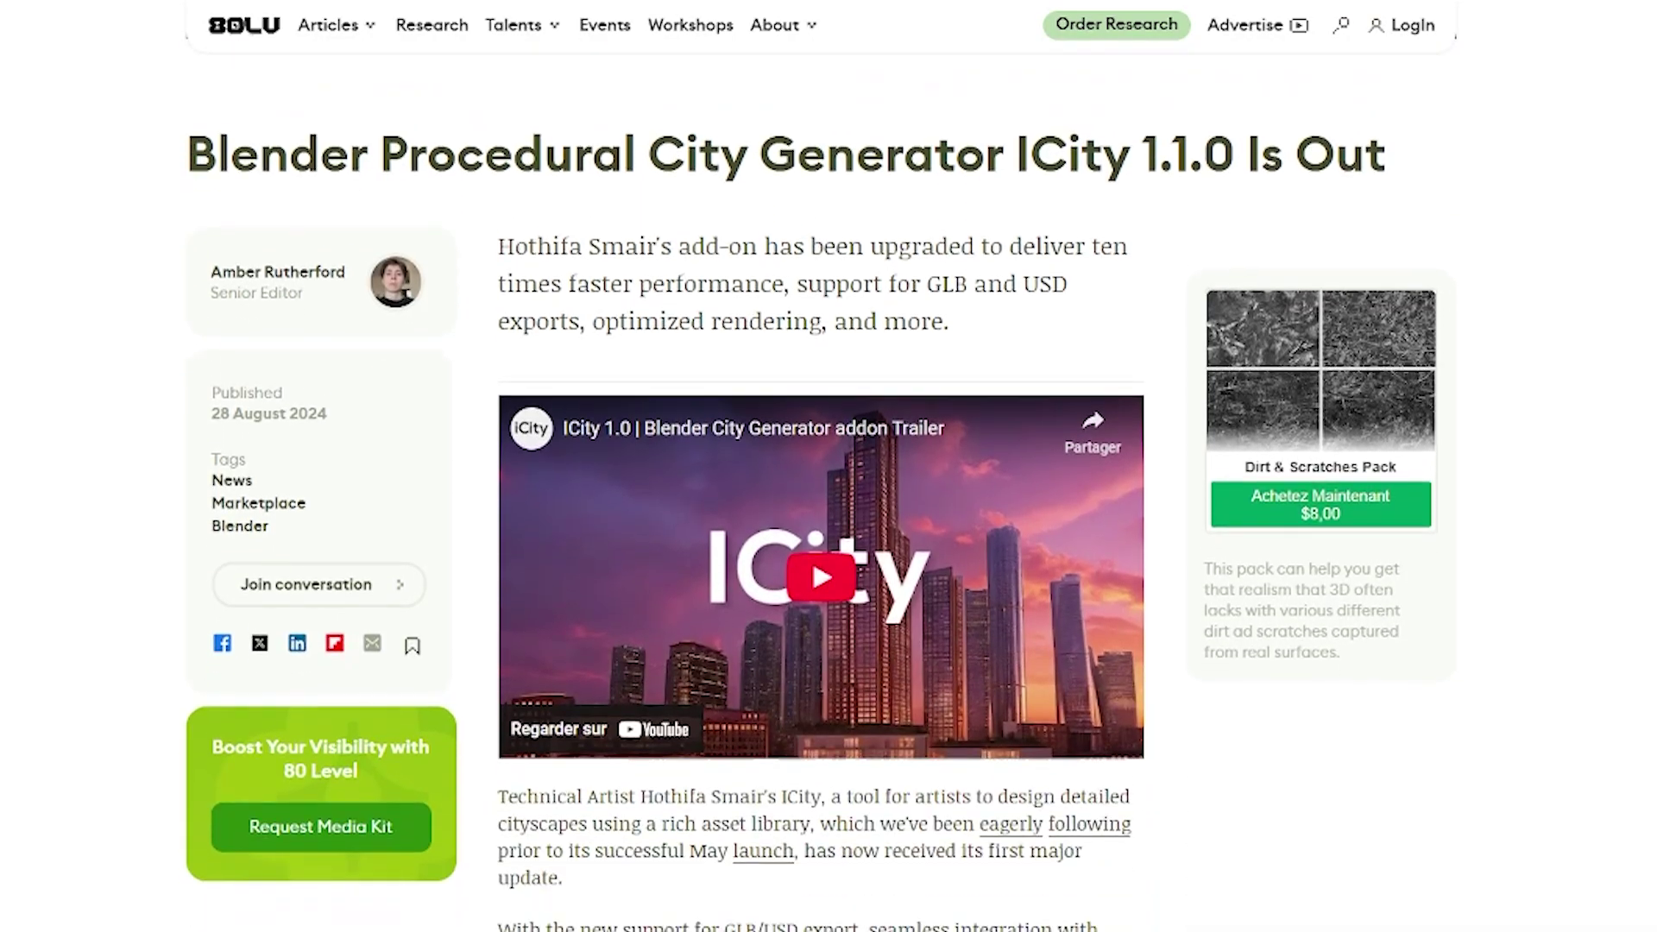
pyautogui.scroll(-3, 820, 517)
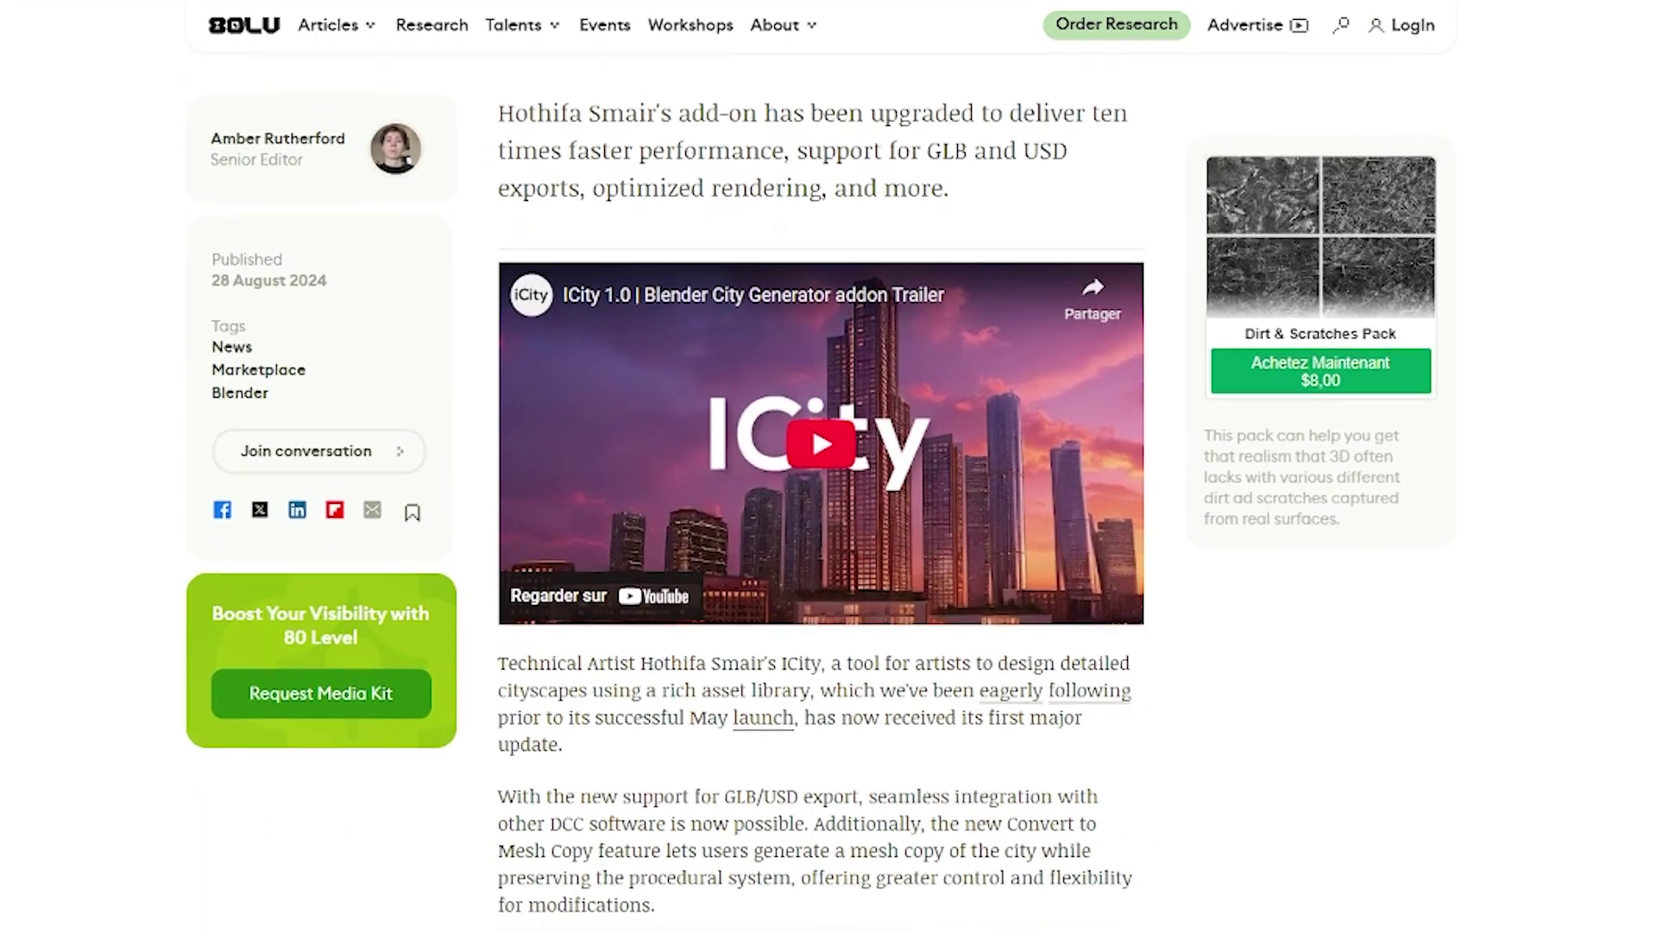
pyautogui.scroll(-5, 820, 518)
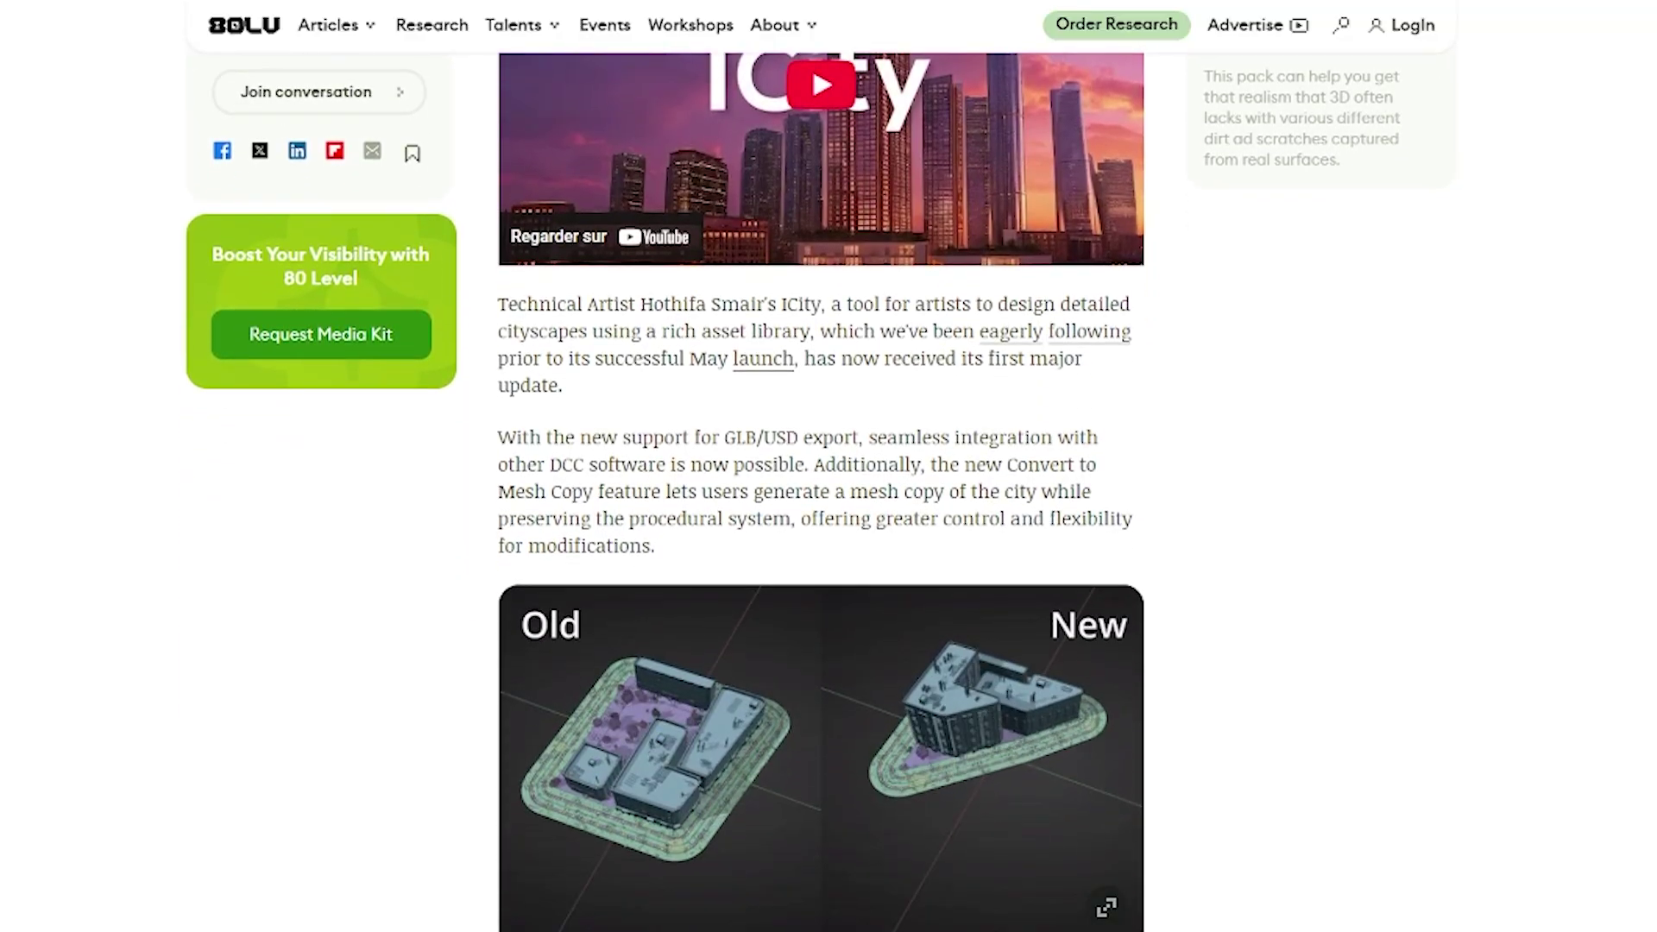
pyautogui.scroll(-3, 819, 518)
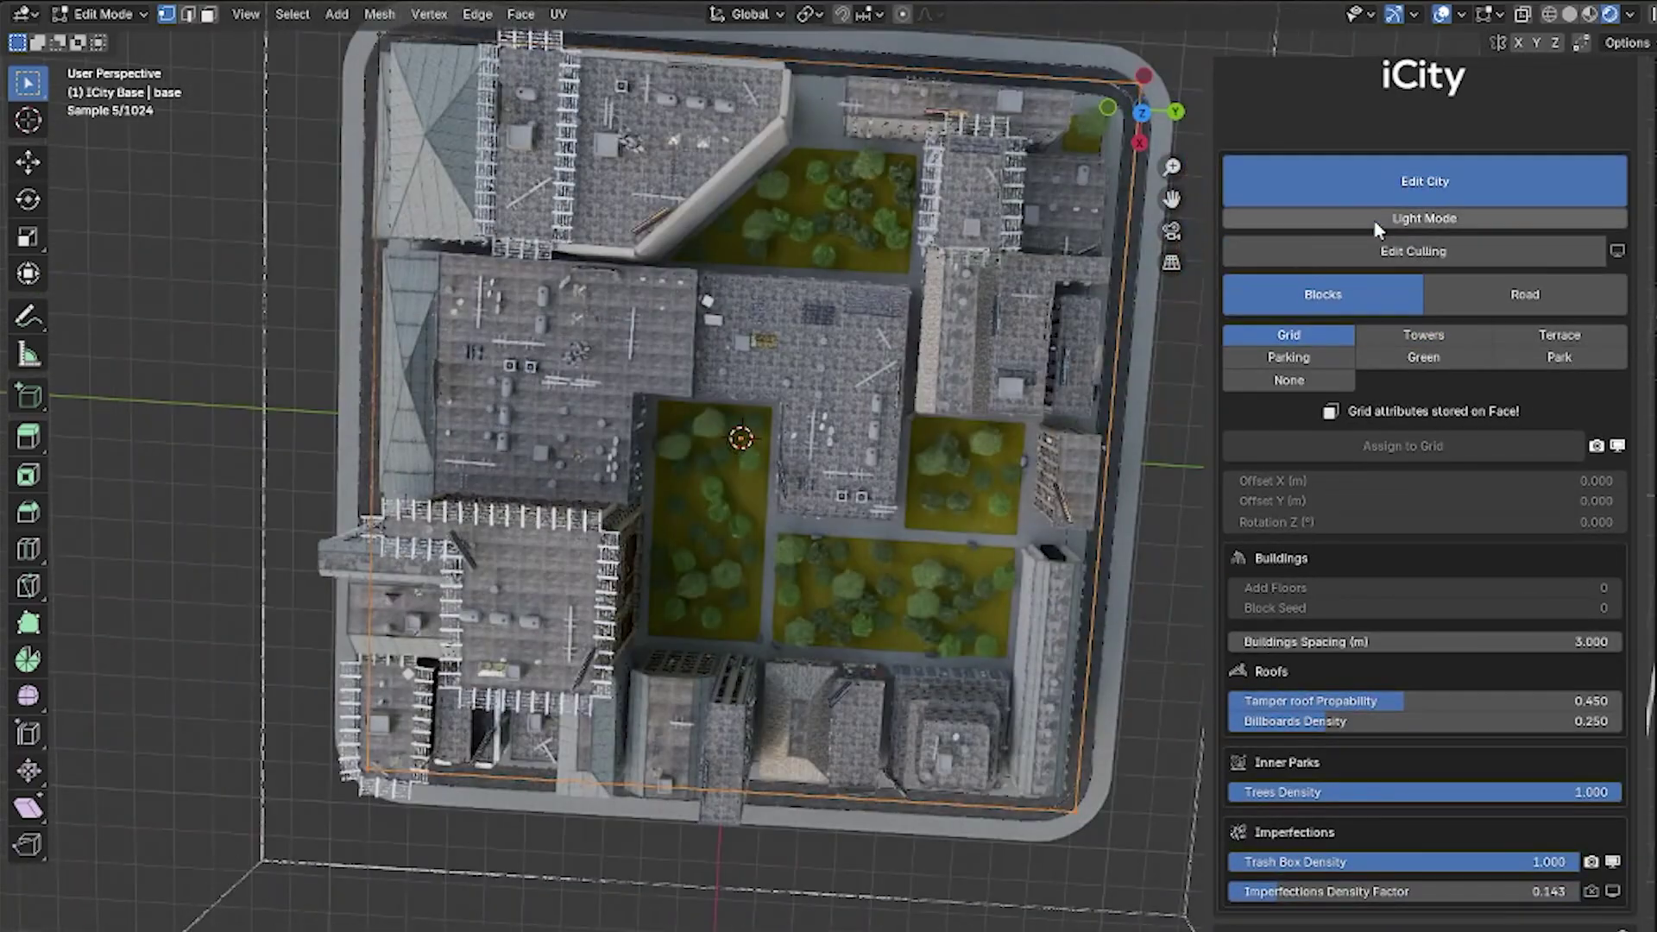
# Enable Light Mode, turn off Parkings Right, and move the tower block along Y.
pyautogui.click(1378, 220)
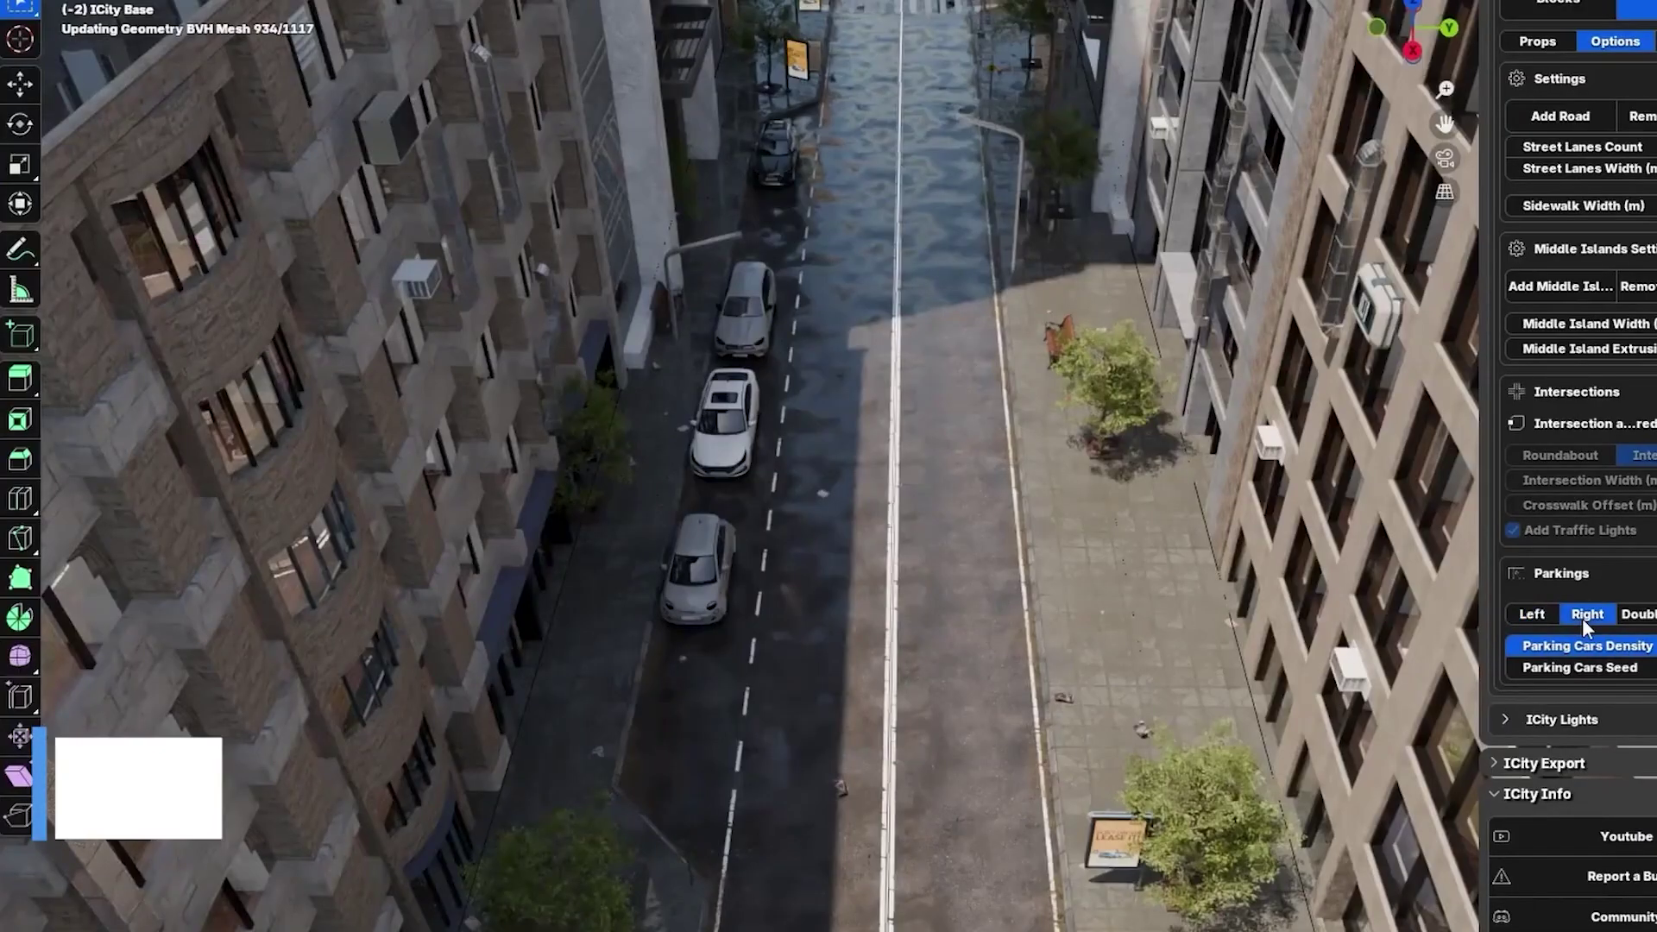
pyautogui.click(1582, 618)
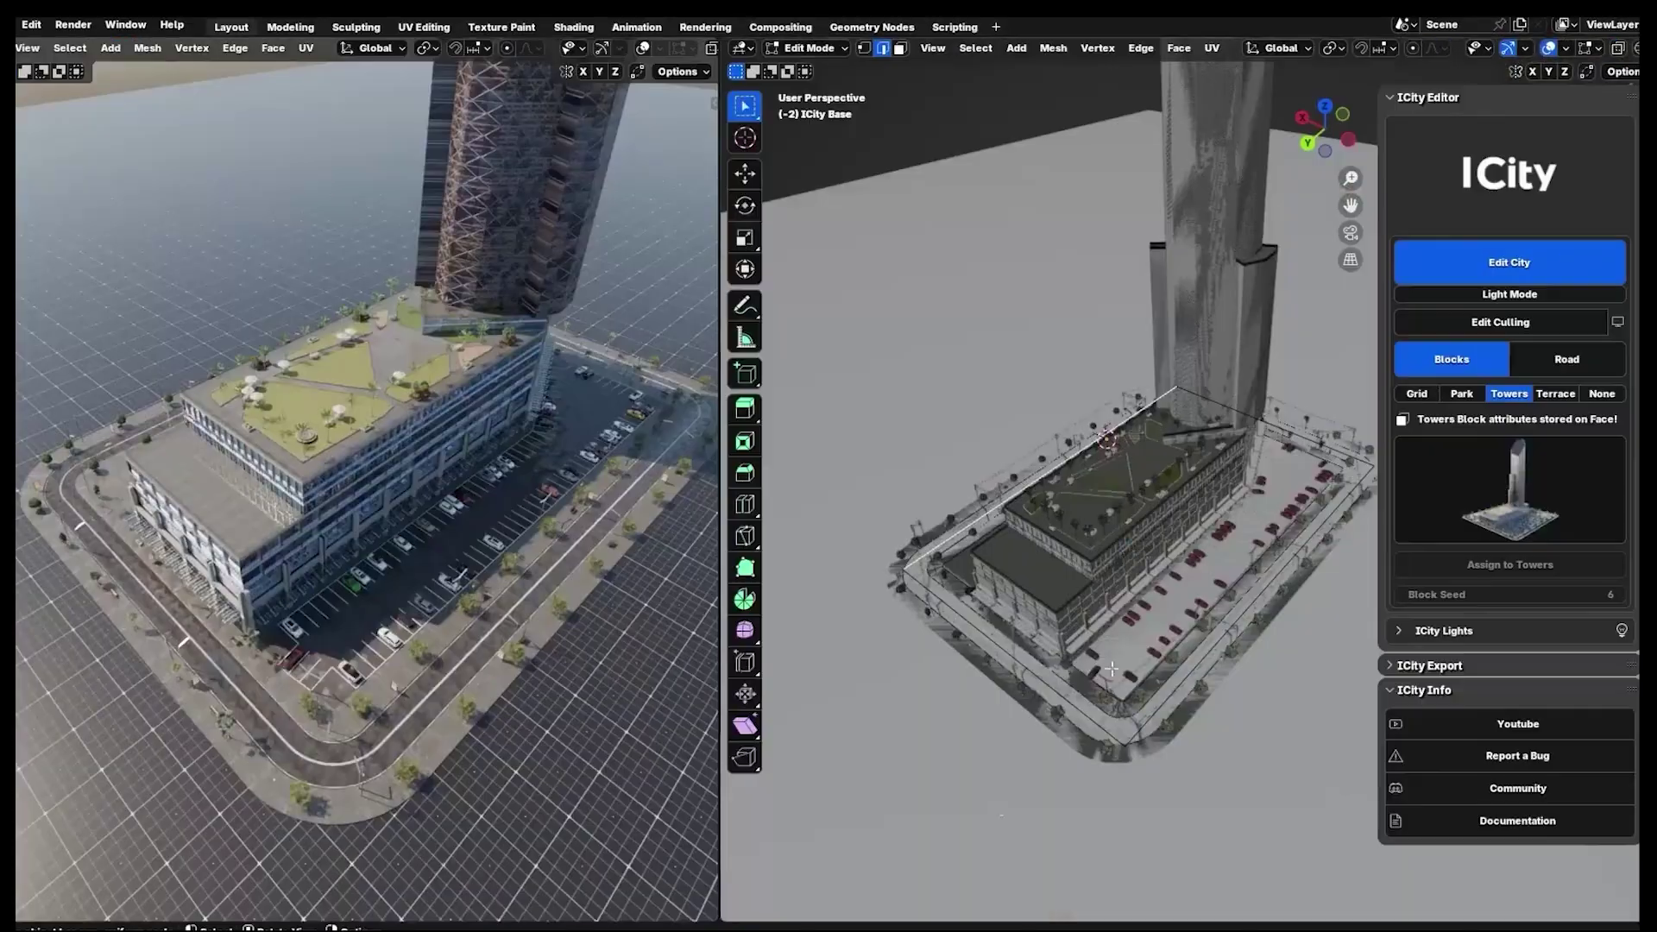
pyautogui.press('g')
pyautogui.press('y')
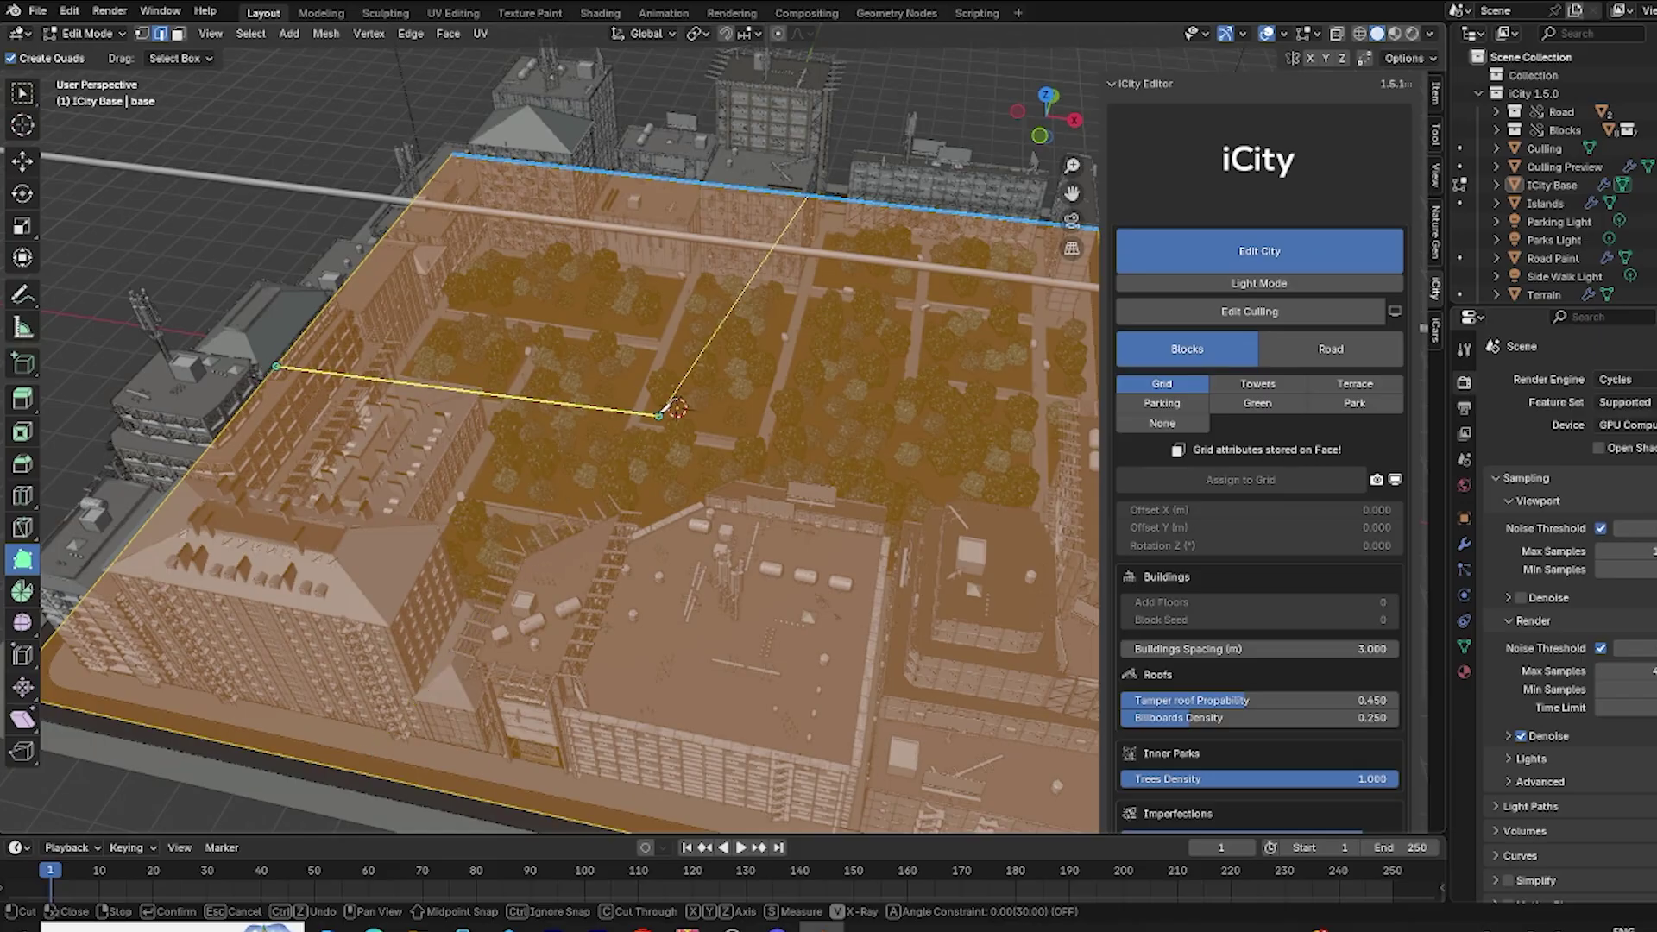
# Confirm the cut splitting the city block, then re-enter Edit Mode on iCity Base in top view.
pyautogui.keyDown('shift'); pyautogui.moveTo(806, 424); pyautogui.dragTo(770, 440, button='middle'); pyautogui.keyUp('shift')
pyautogui.press('Return')
pyautogui.press('Tab')
pyautogui.scroll(-5, 796, 313)
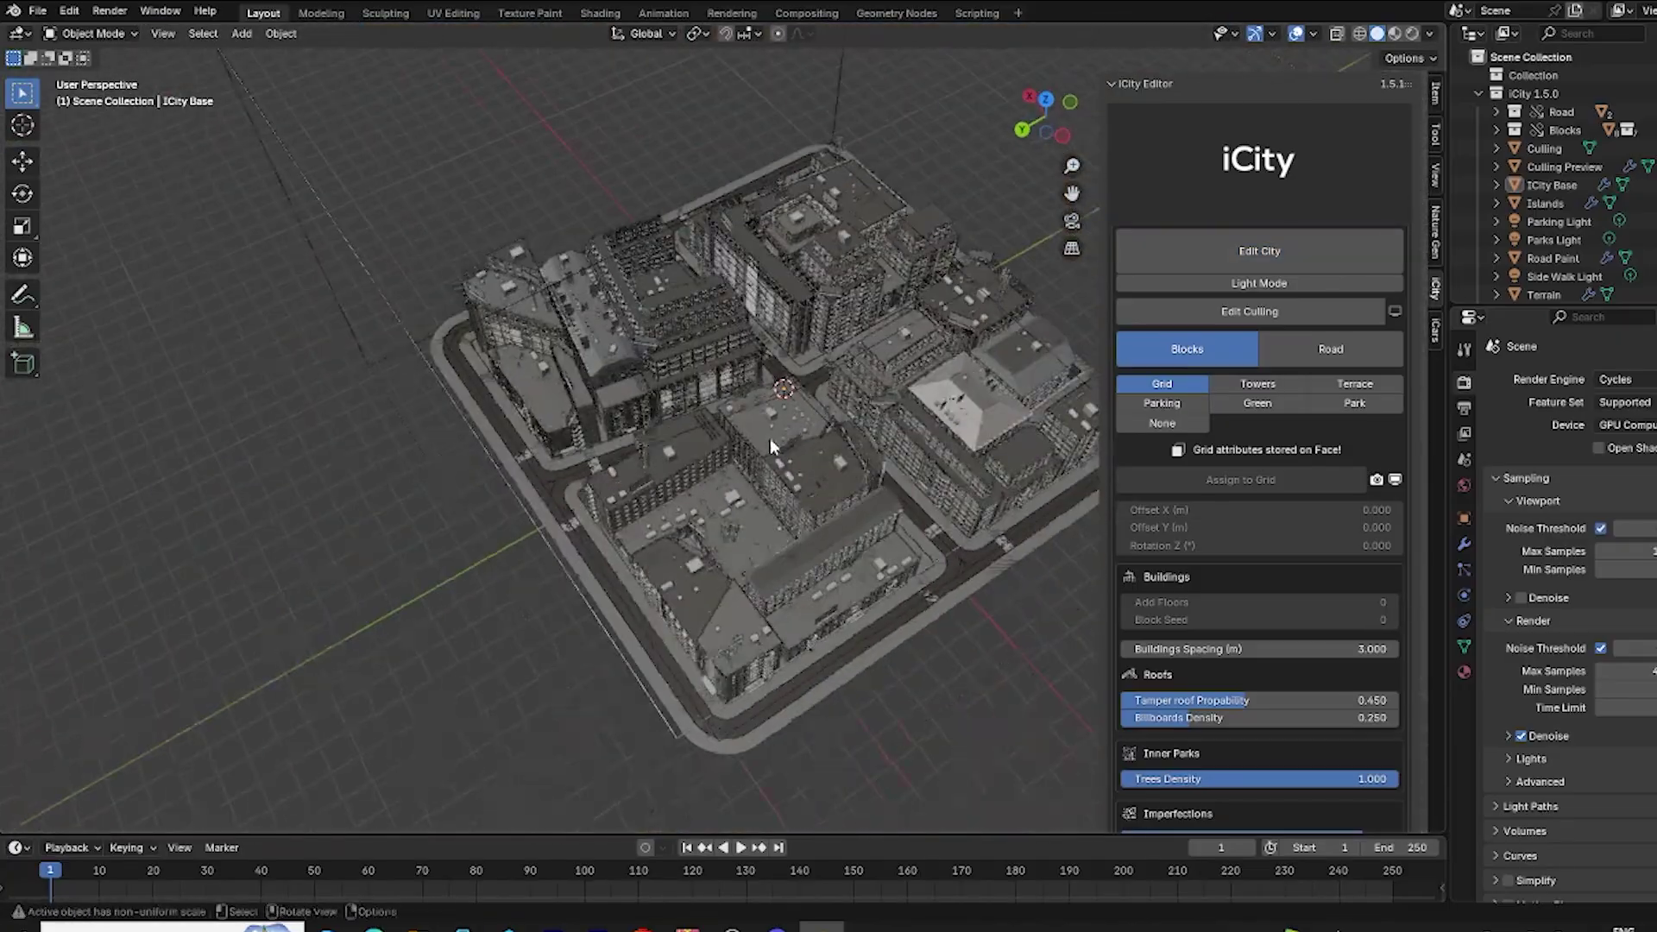
pyautogui.click(450, 304)
pyautogui.press('Tab')
pyautogui.press('KP_7')
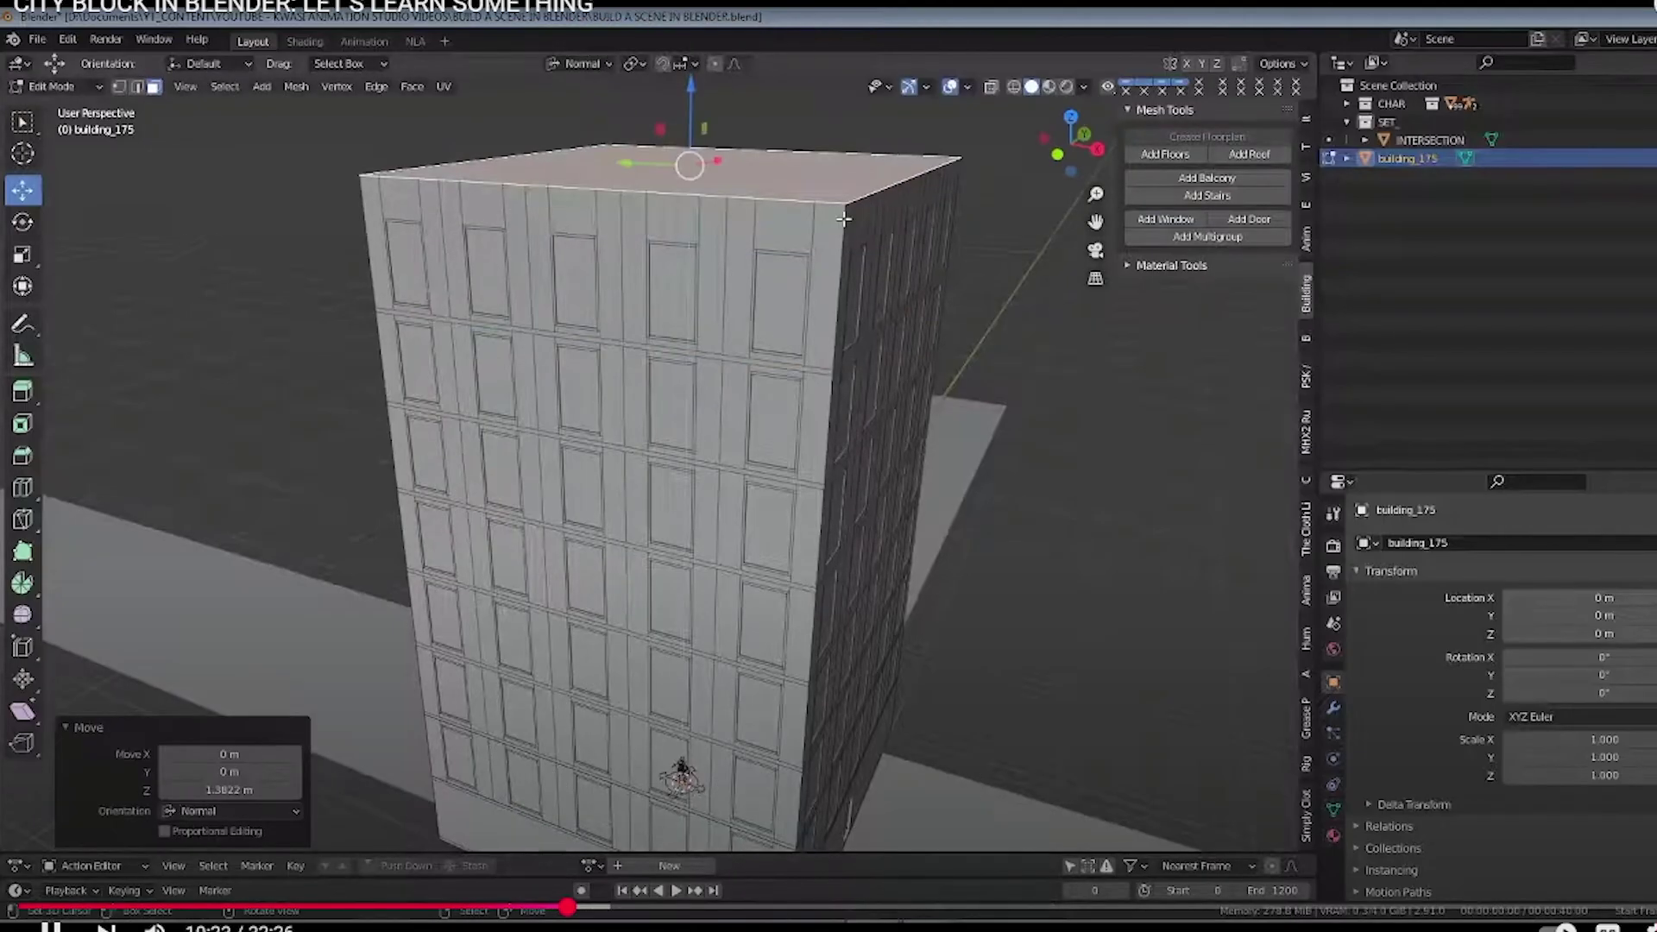
# Watch the tutorial's step where the building roof is extruded upward.
pyautogui.press('e')
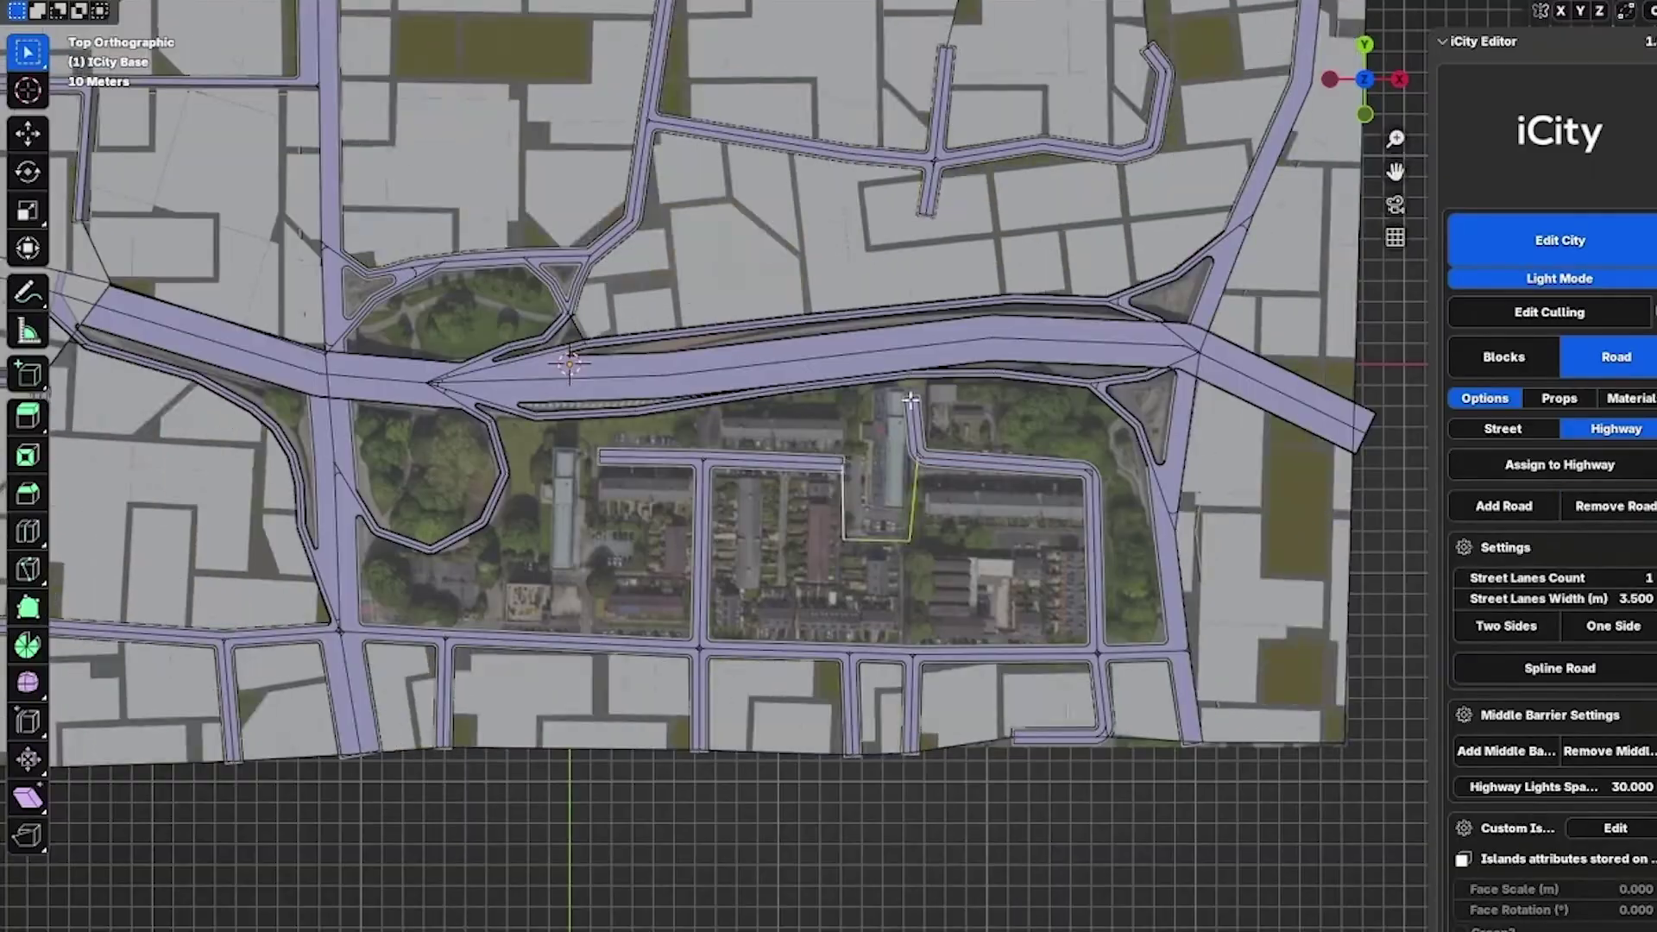
# Make a satellite-map block a green area, then sculpt its terrain after accepting Dyntopo.
pyautogui.scroll(-2, 744, 438)
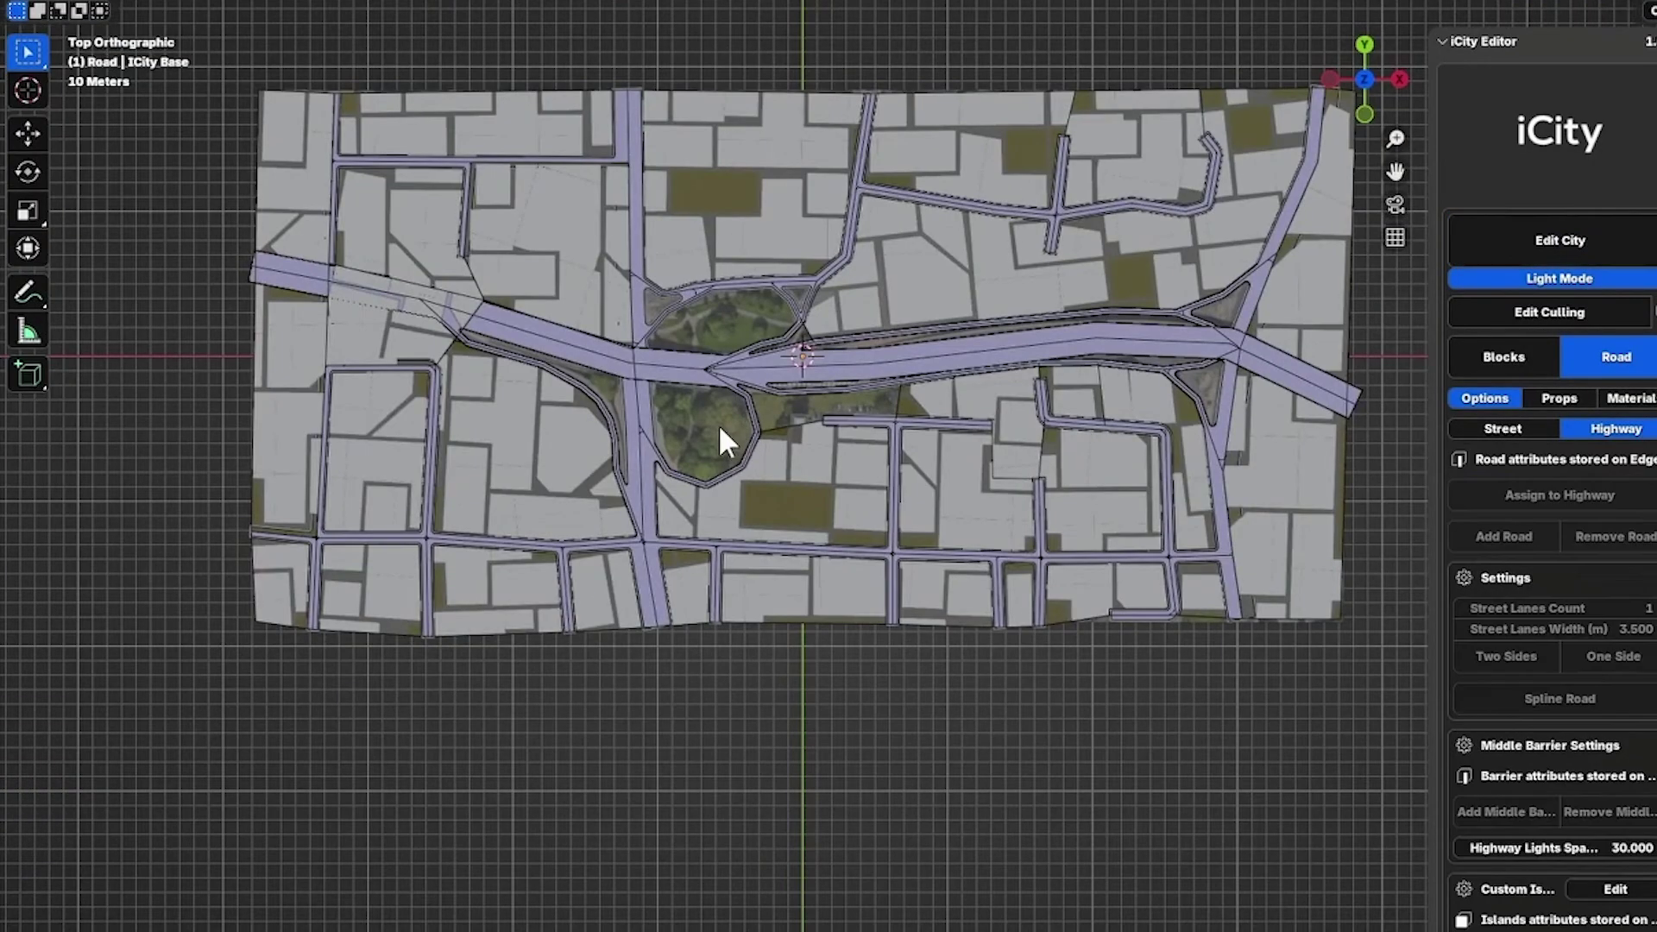
pyautogui.click(1559, 240)
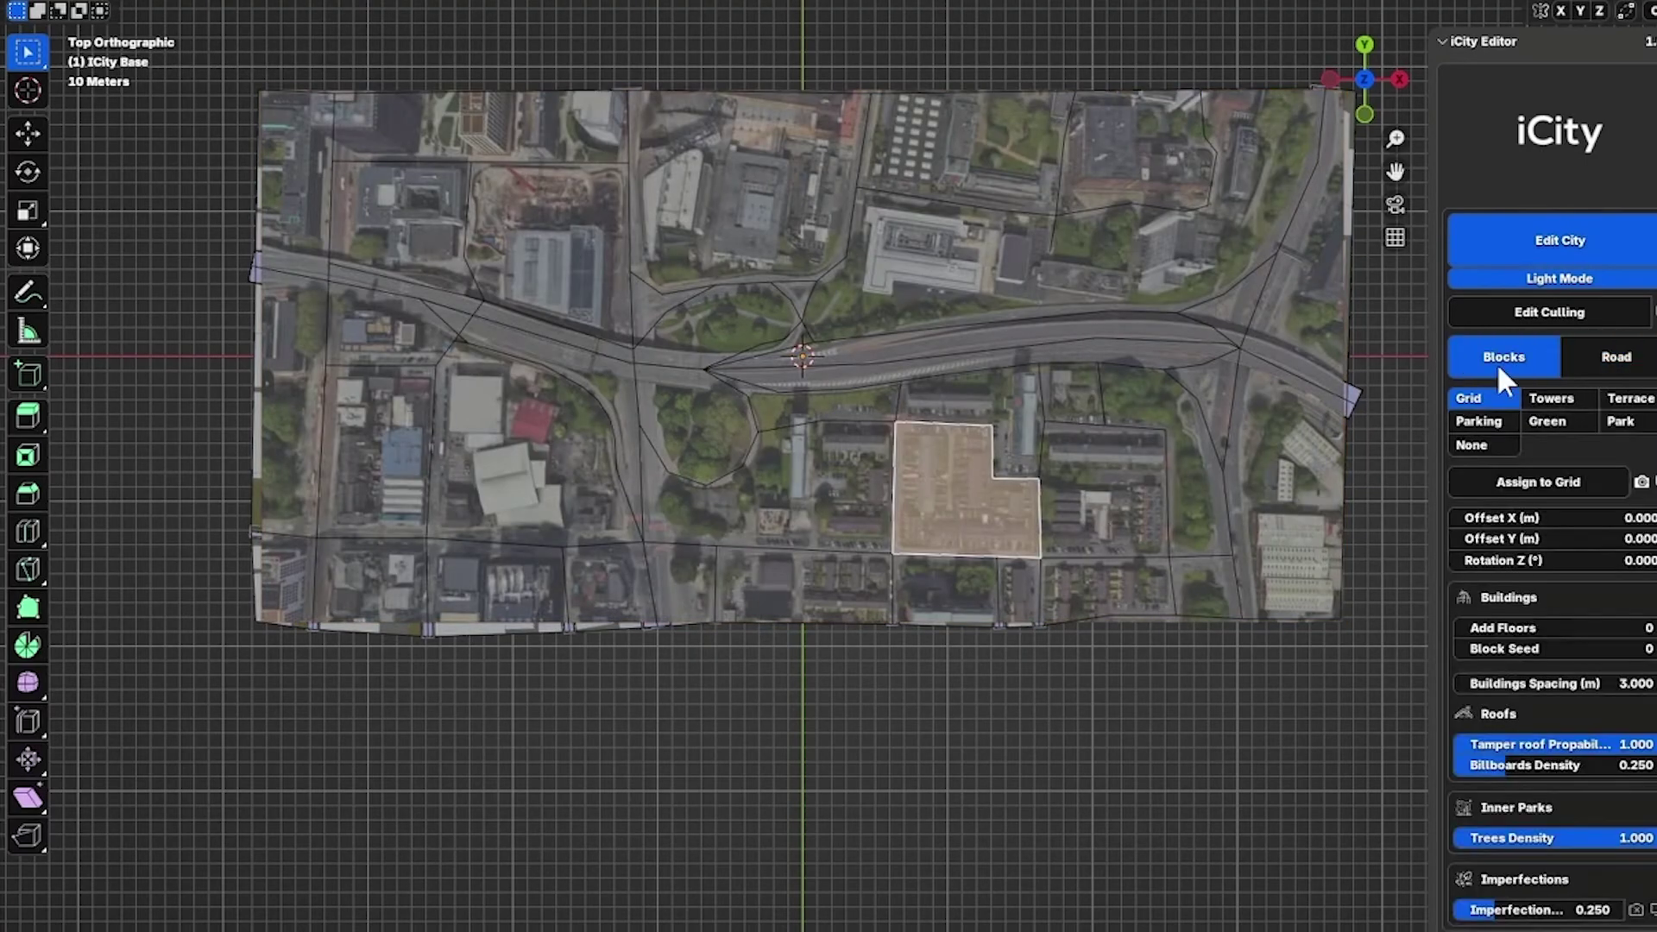
pyautogui.click(541, 287)
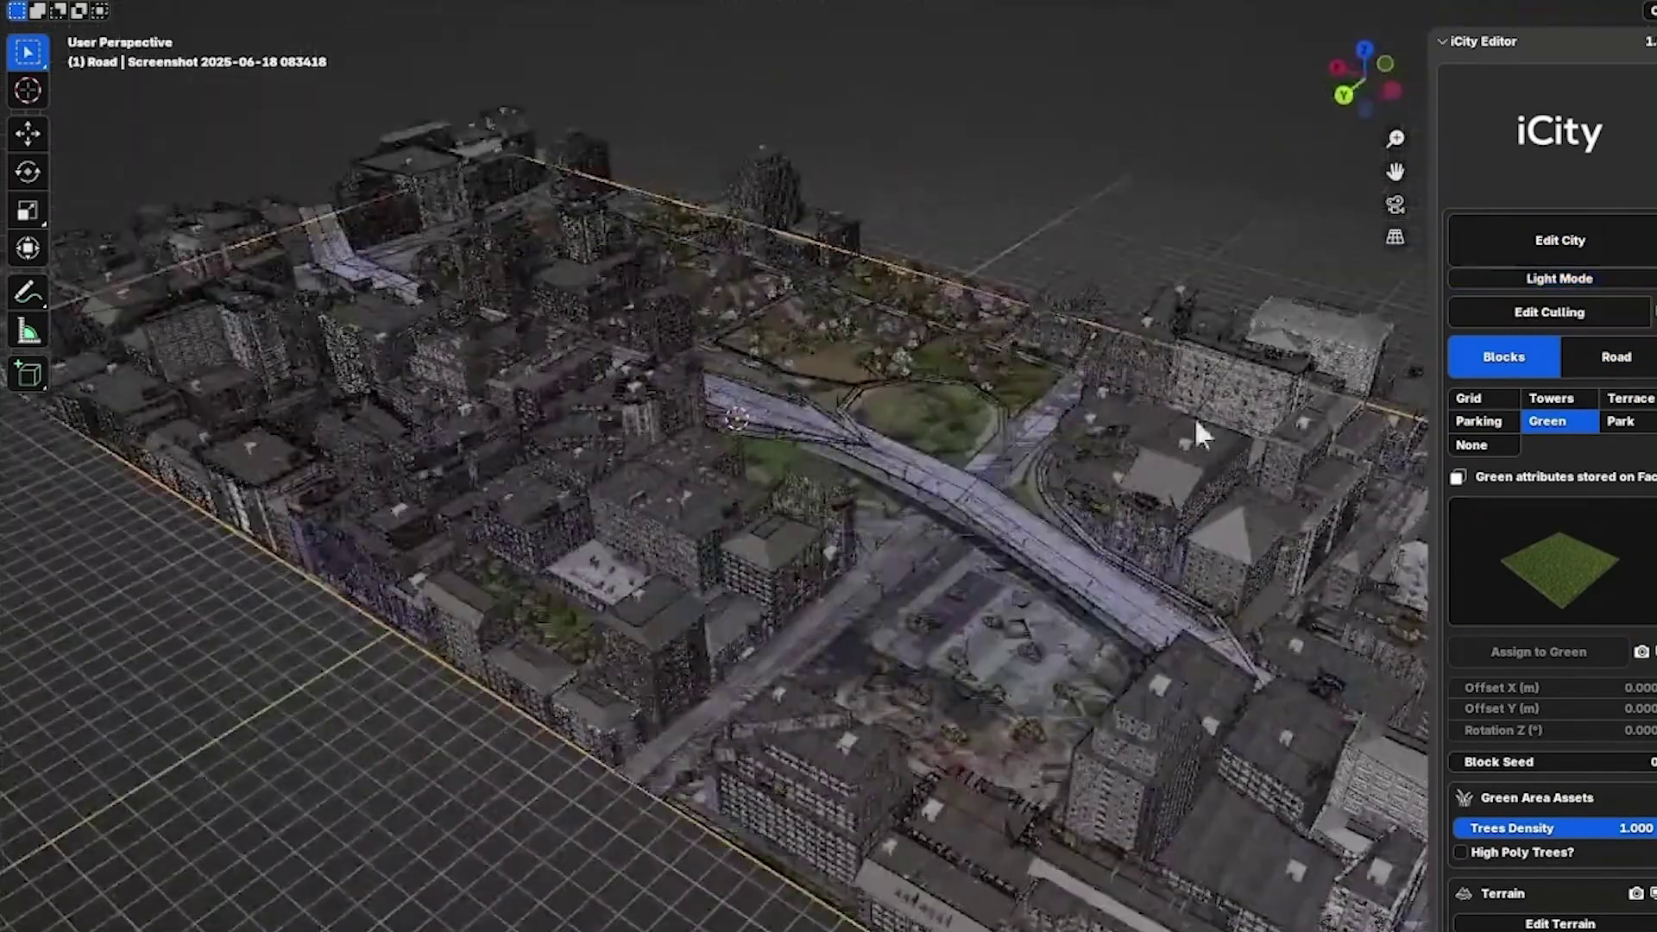
pyautogui.moveTo(1199, 432); pyautogui.dragTo(647, 628, button='middle')
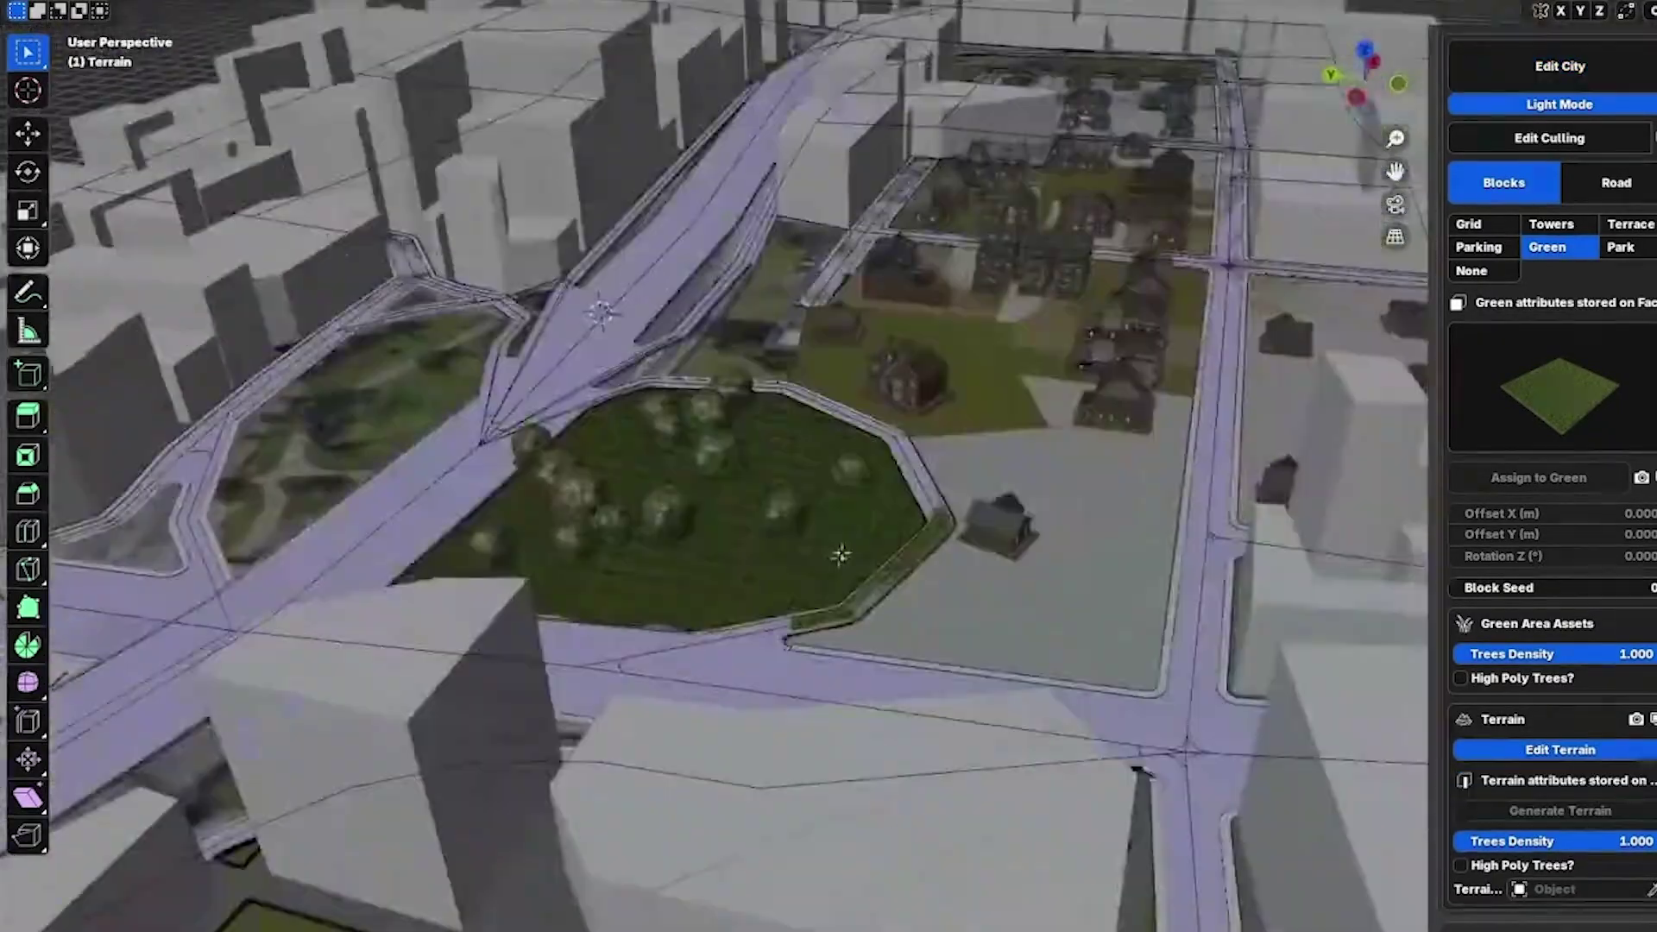
pyautogui.moveTo(843, 554); pyautogui.dragTo(806, 607, button='middle')
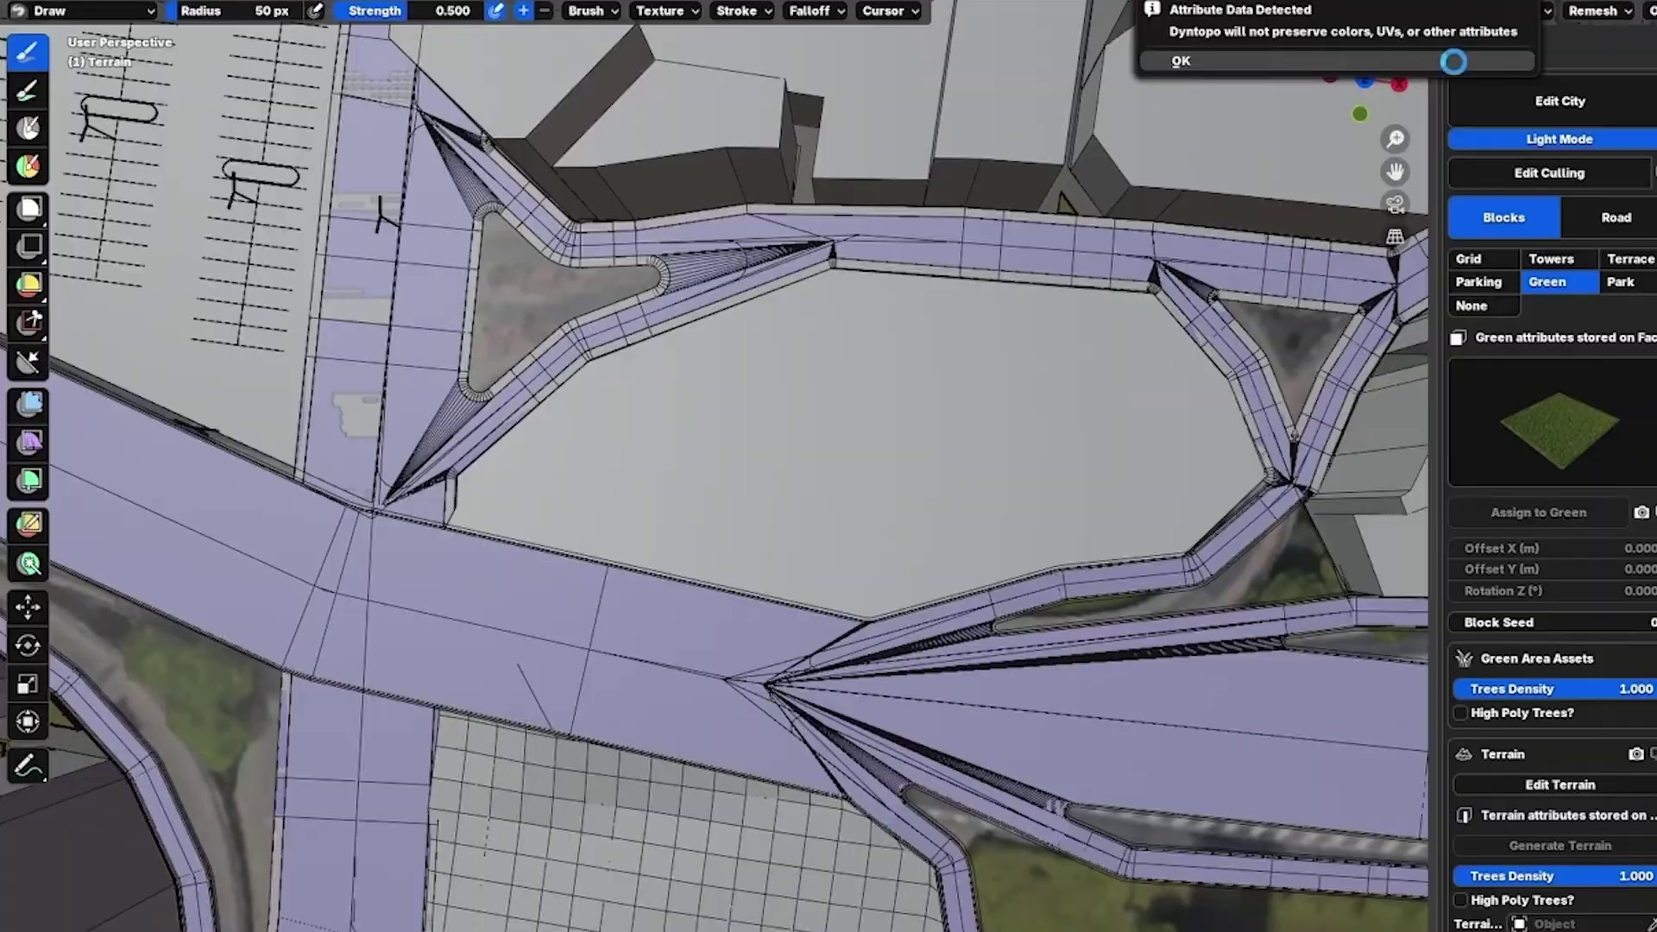
pyautogui.click(1453, 61)
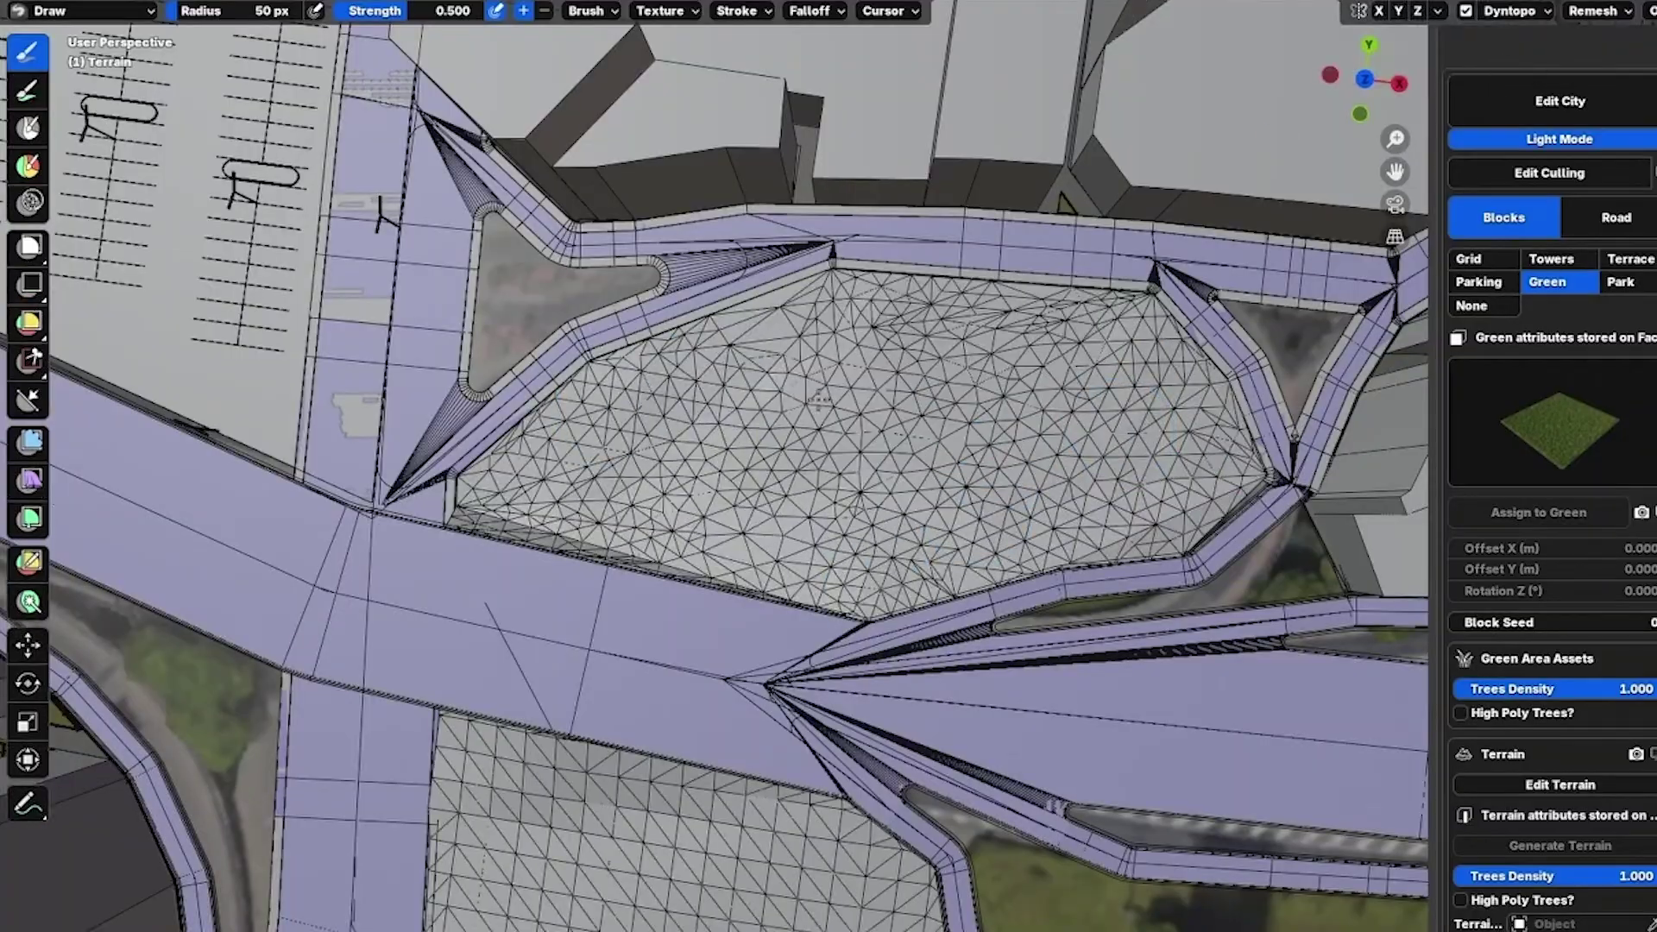